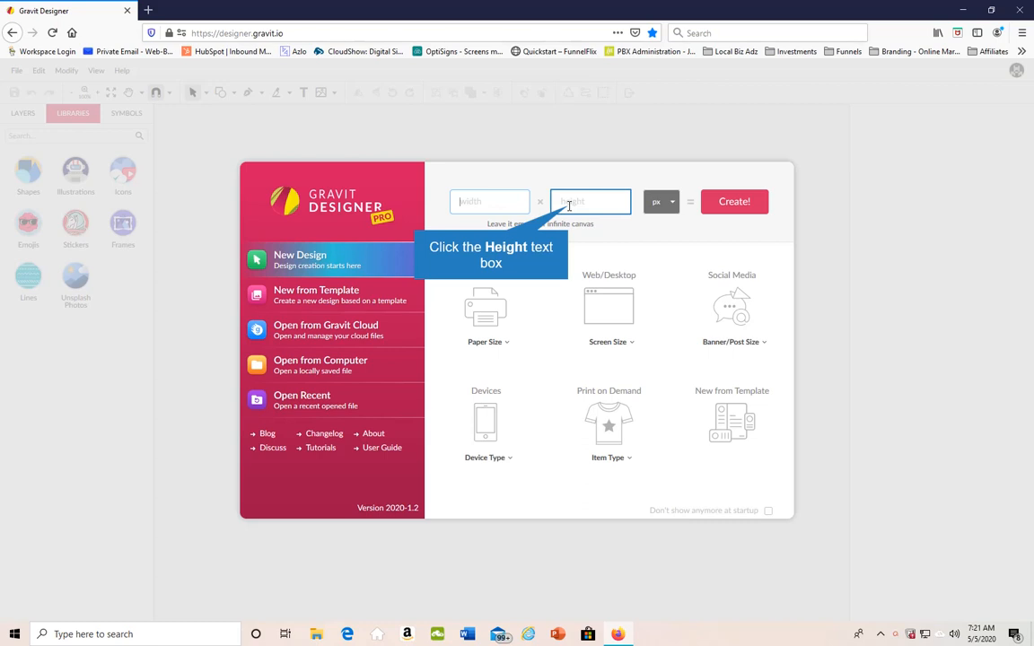
# Step: Try inches as the new canvas unit and return it to pixels
pyautogui.click(569, 205)
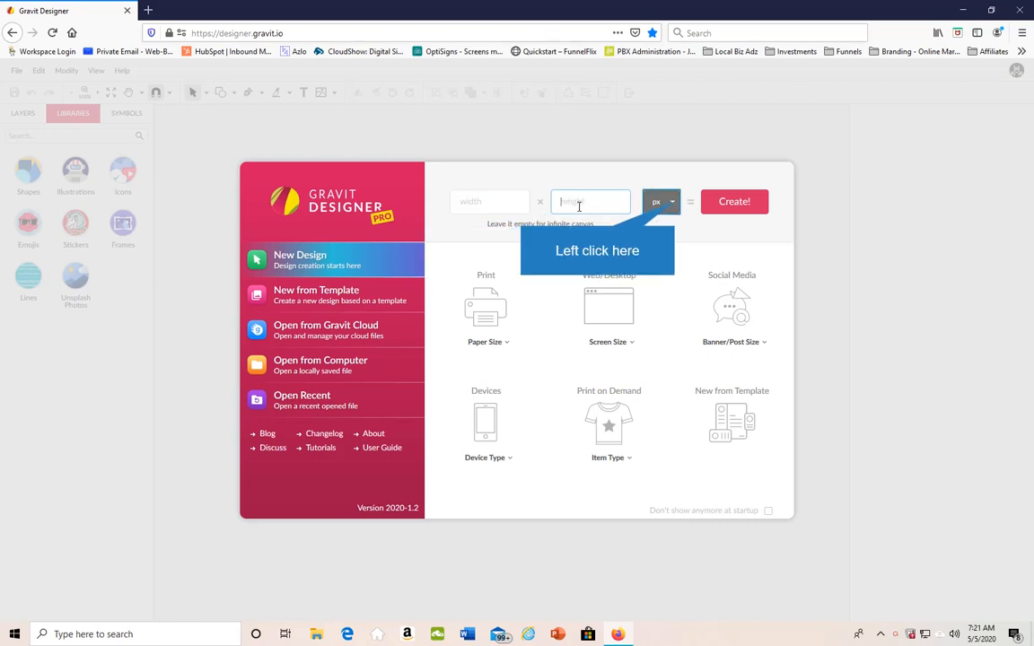
pyautogui.click(674, 205)
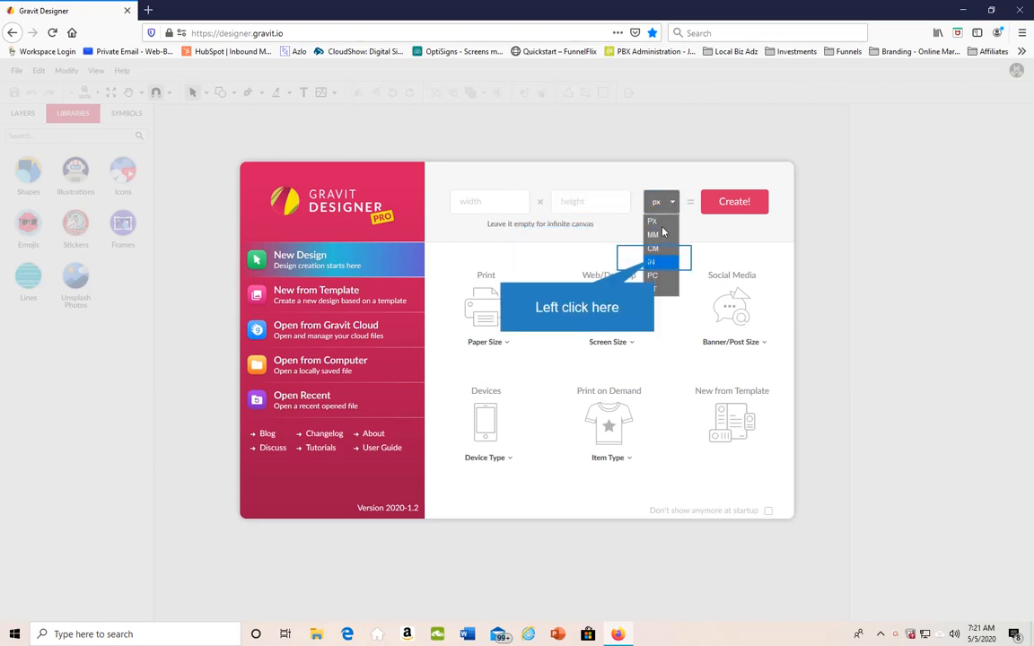
pyautogui.click(655, 261)
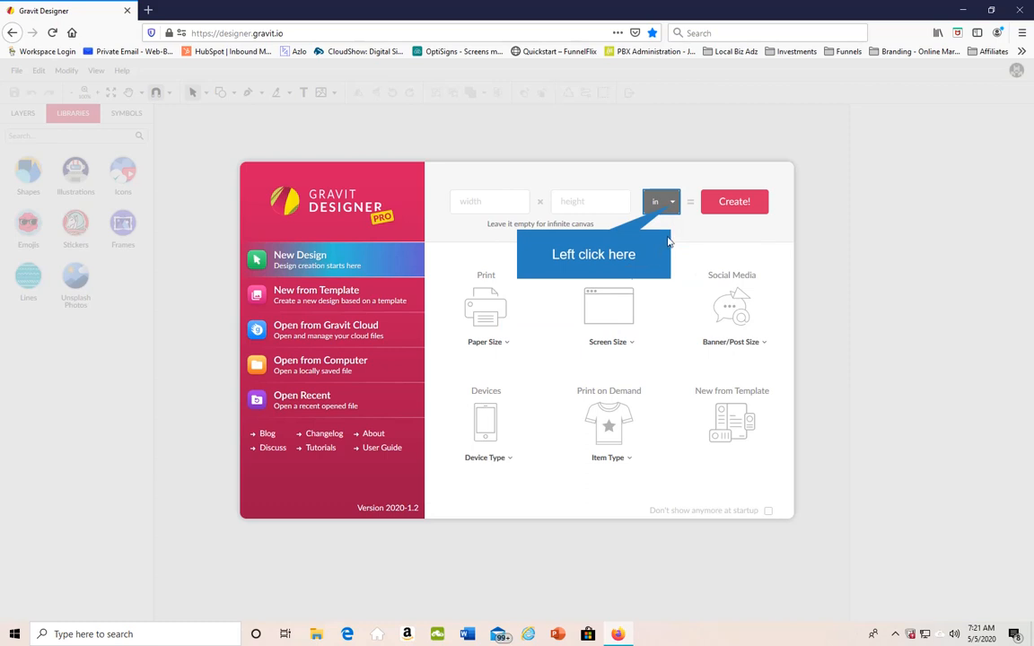
pyautogui.click(662, 202)
pyautogui.click(655, 223)
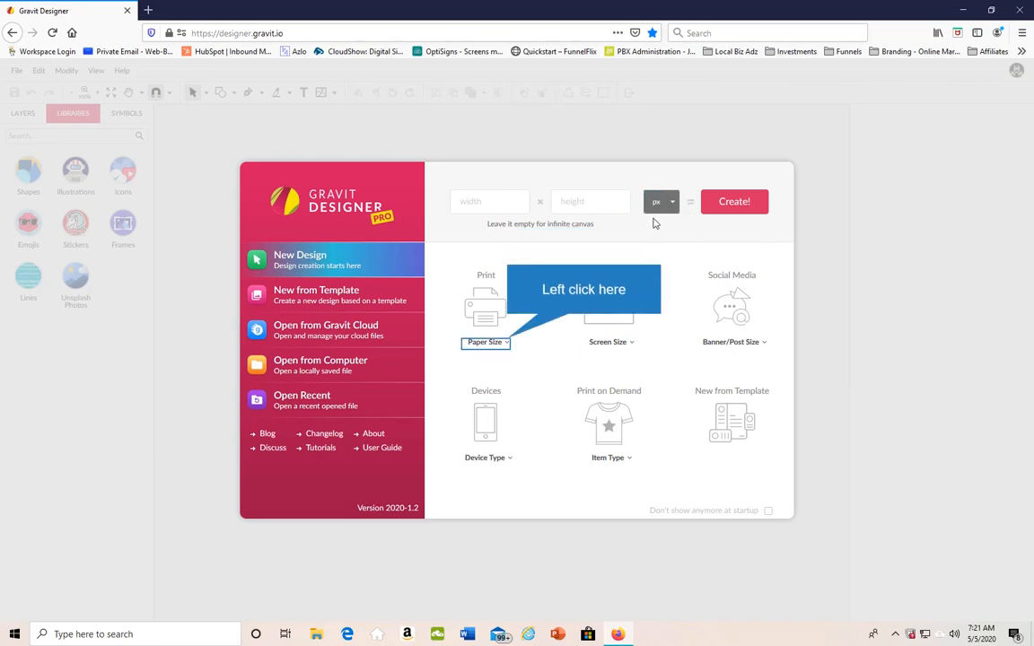
# Step: Look through the preset size lists for print, web, social media and print-on-demand designs
pyautogui.click(509, 346)
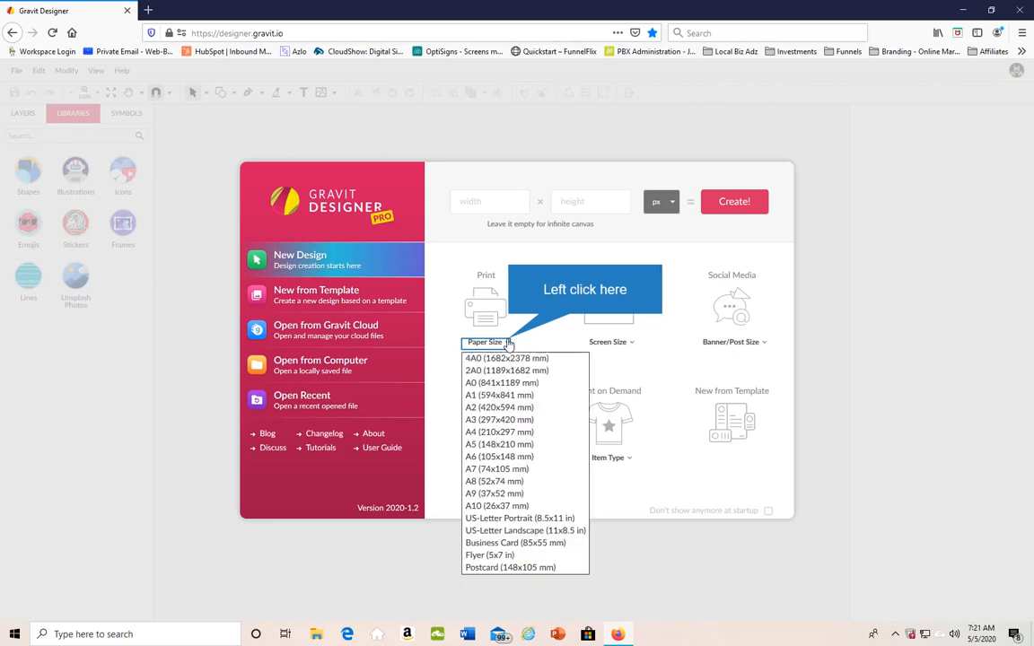
pyautogui.click(509, 346)
pyautogui.click(632, 342)
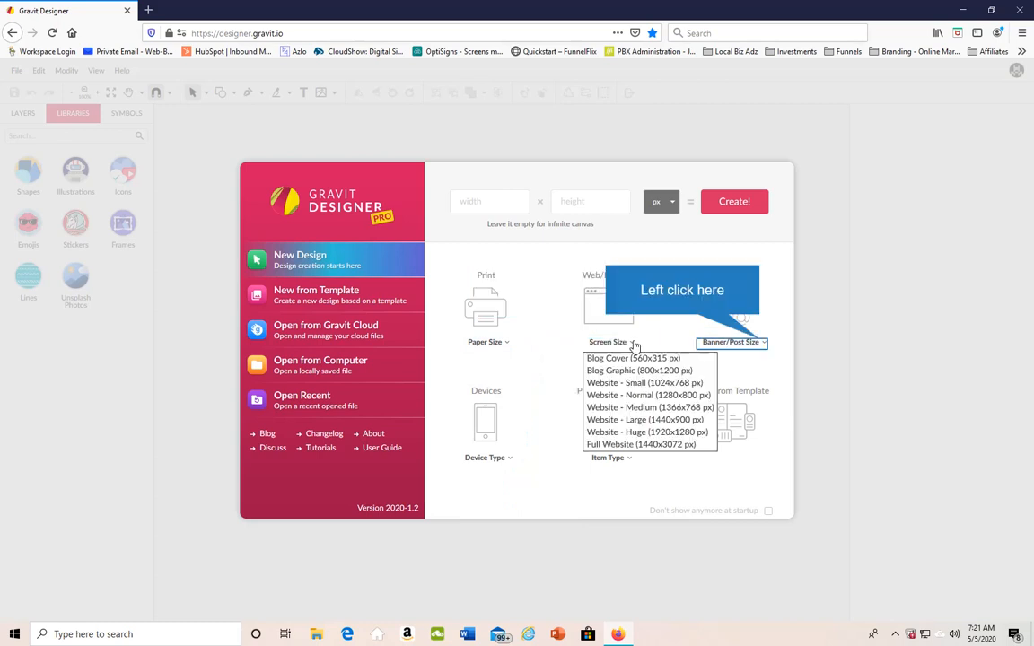
pyautogui.click(761, 346)
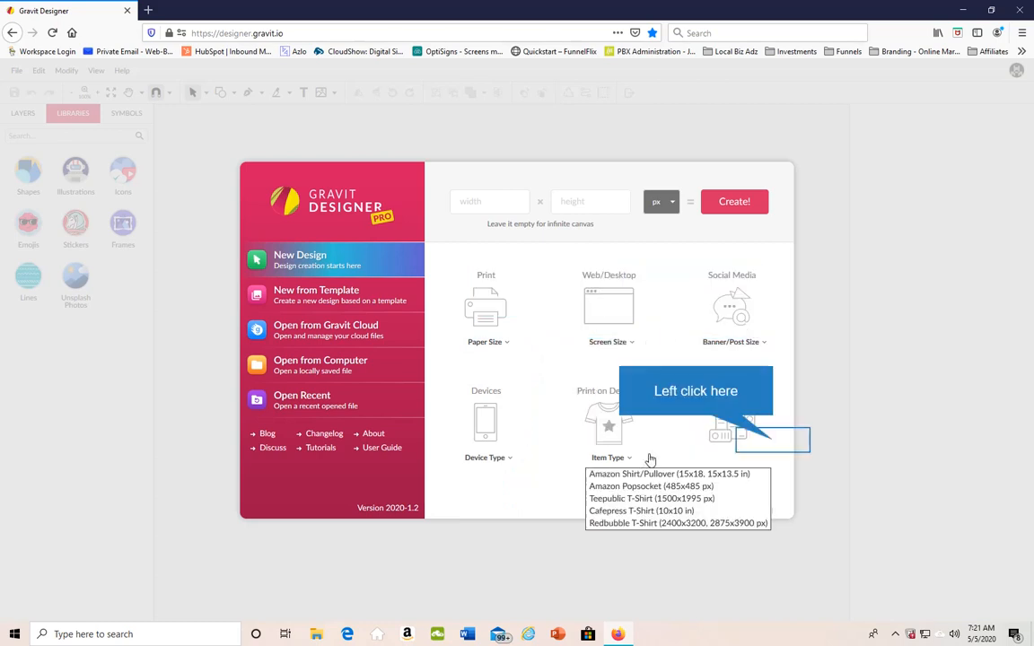
pyautogui.click(769, 438)
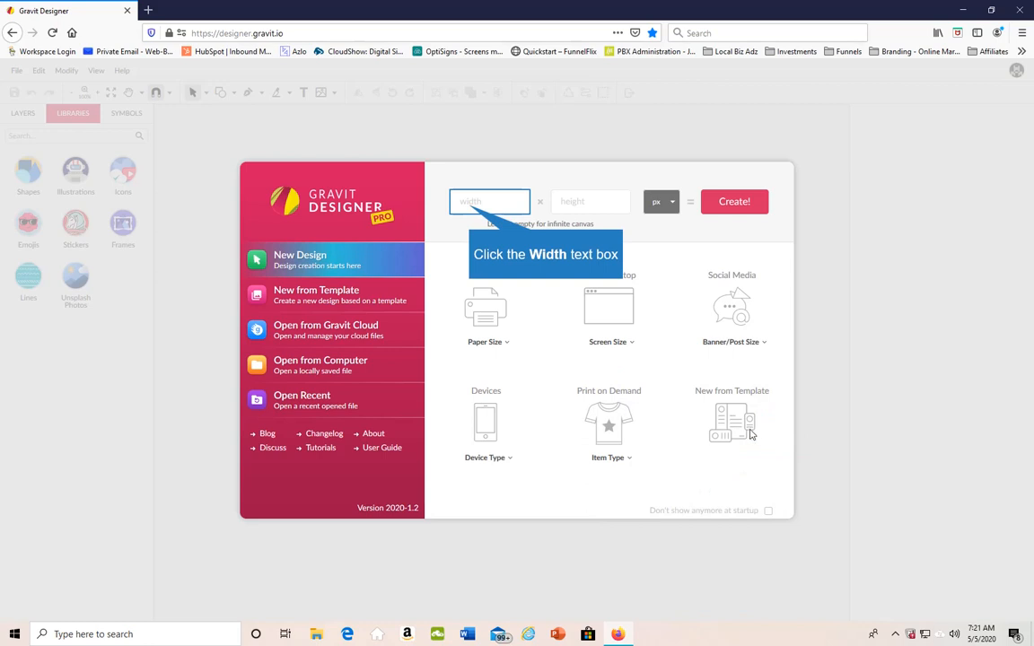
# Step: Create a new design with a width of 1280 px and a height of 720 px
pyautogui.click(470, 204)
pyautogui.write('1280')
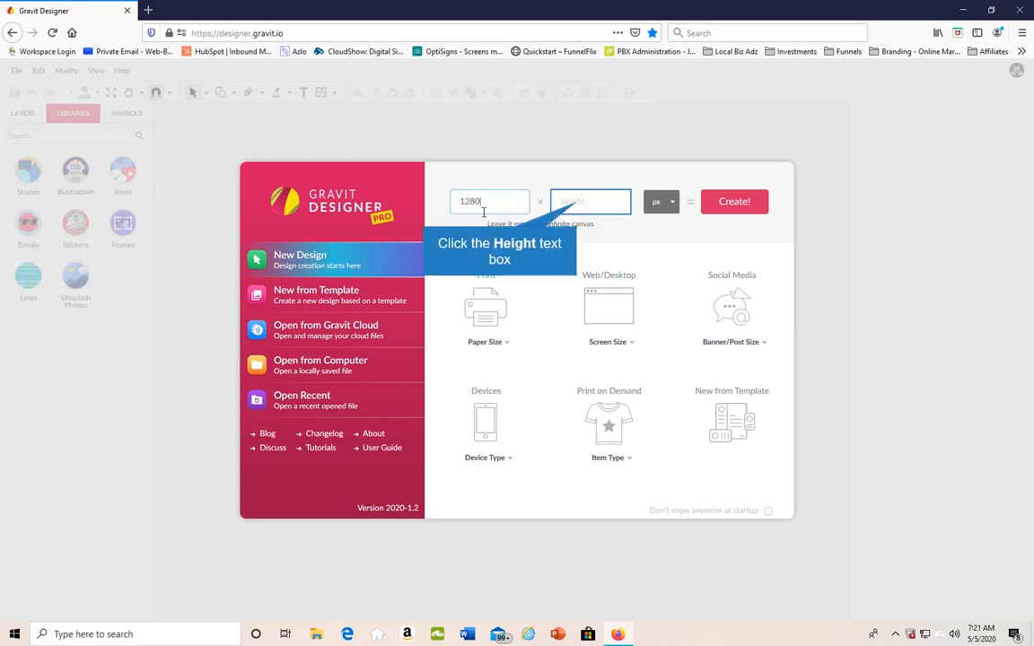
pyautogui.click(579, 202)
pyautogui.write('720')
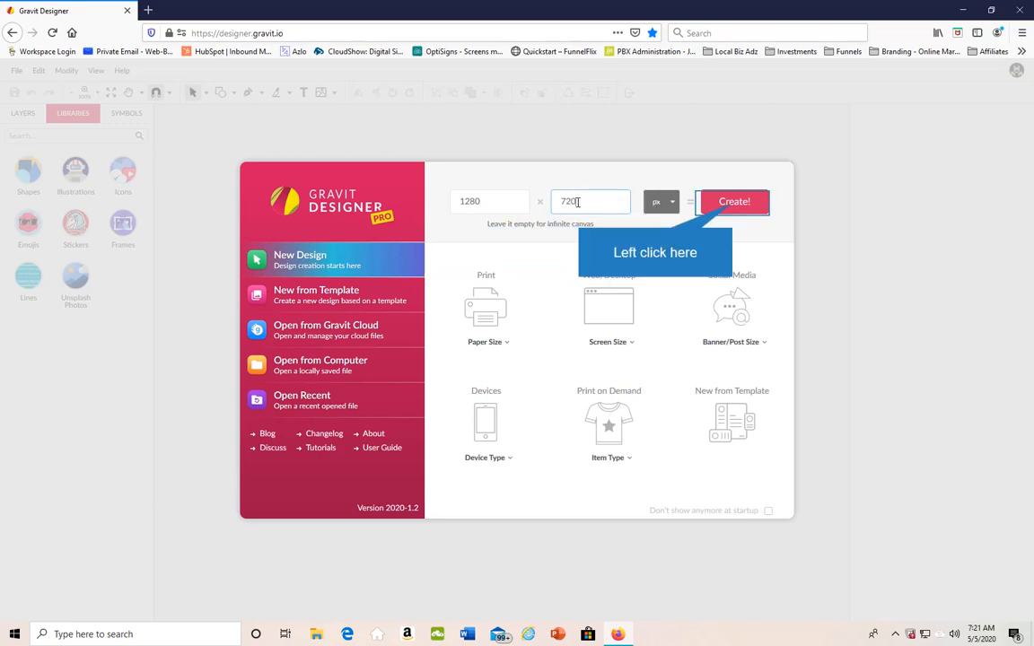
pyautogui.click(733, 203)
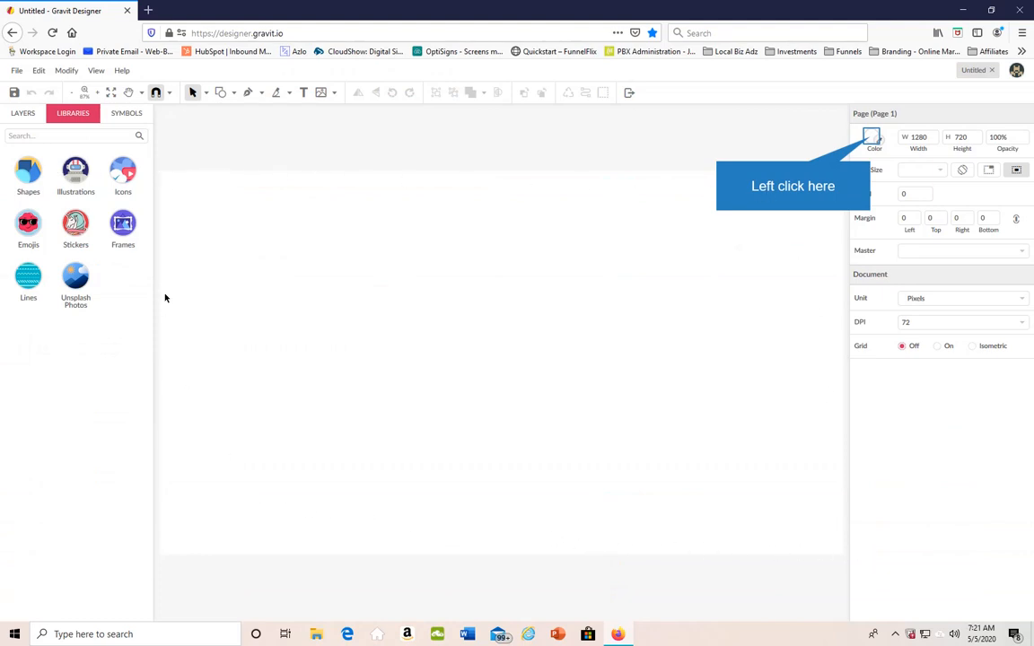
# Step: Try several page background colors, including gray and blue, and settle on light gray #E8E8E8
pyautogui.click(871, 137)
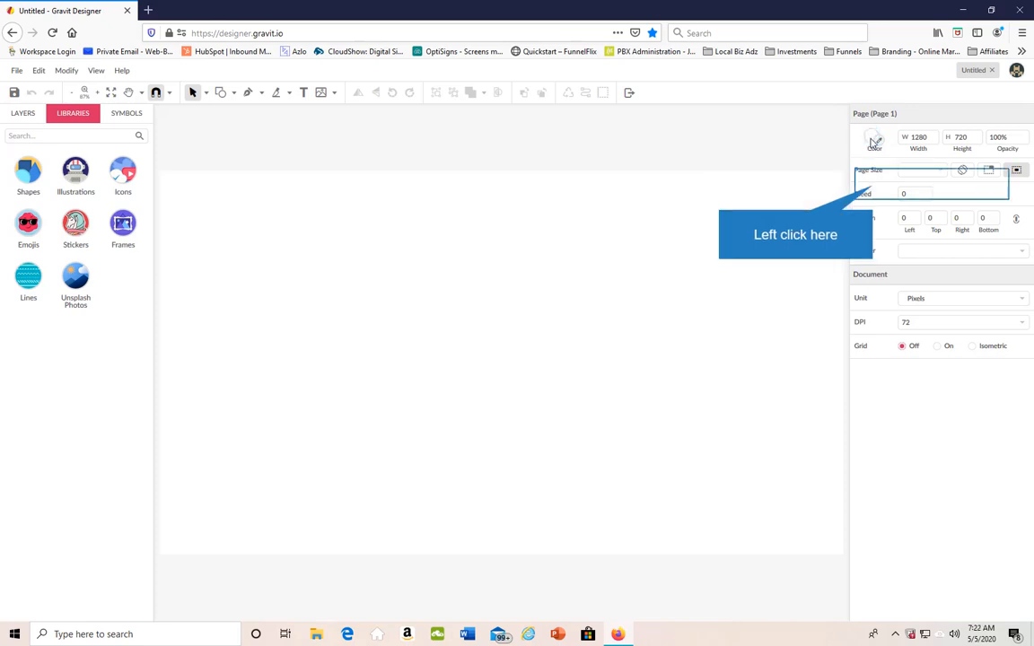
pyautogui.click(872, 185)
pyautogui.click(916, 200)
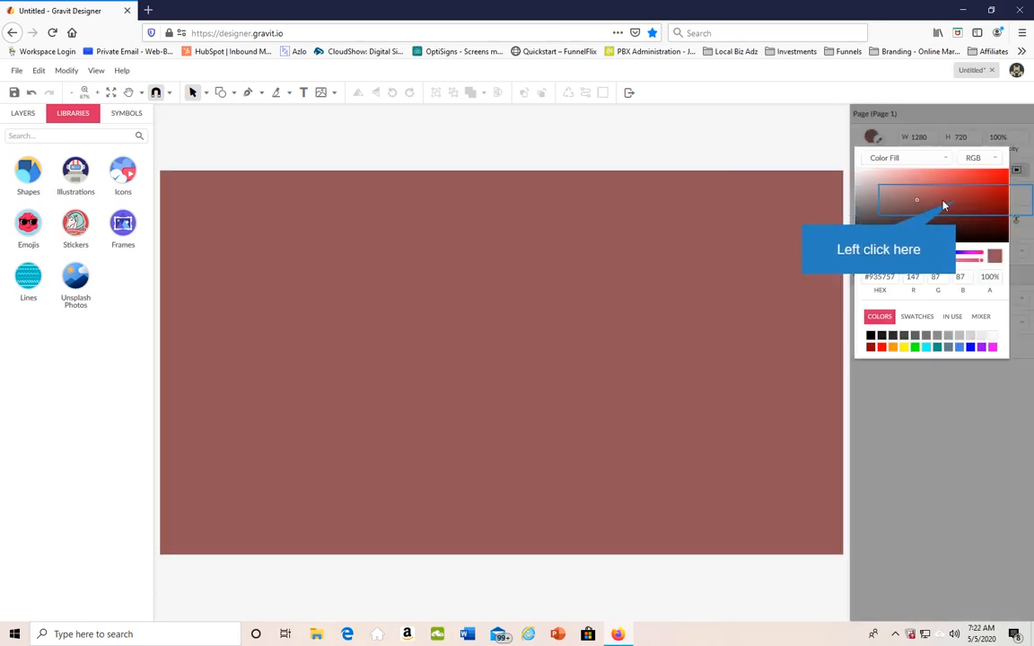
pyautogui.click(955, 200)
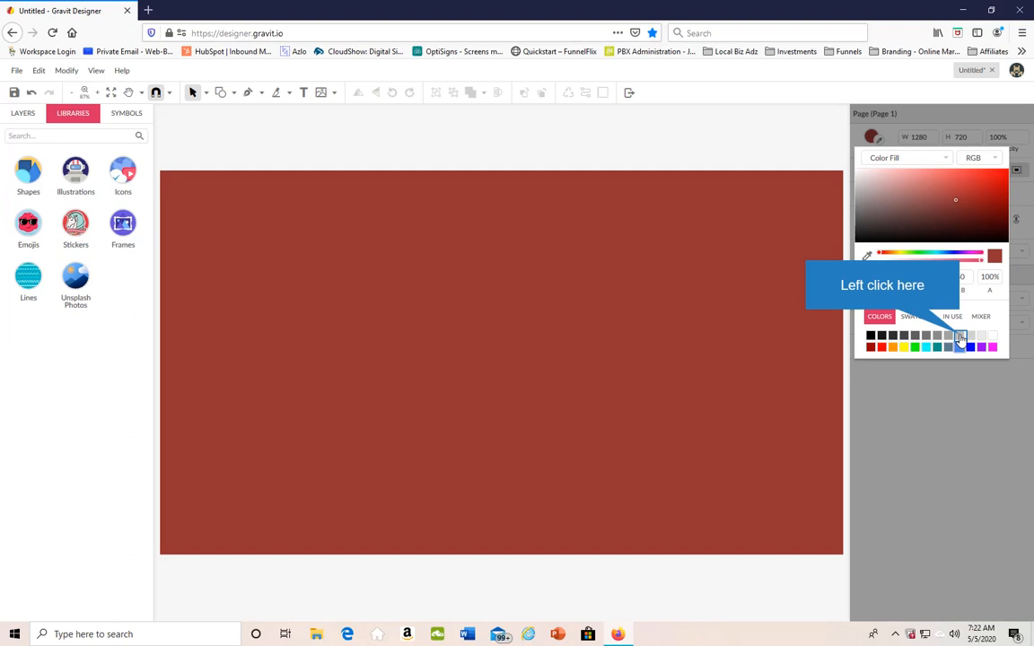
pyautogui.click(959, 336)
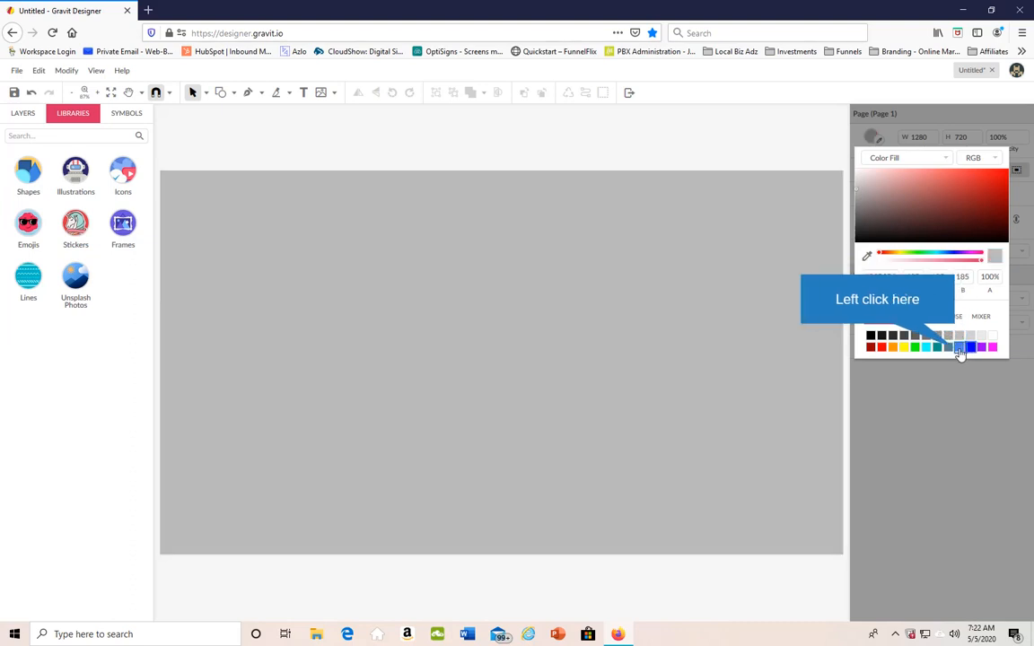
pyautogui.click(954, 353)
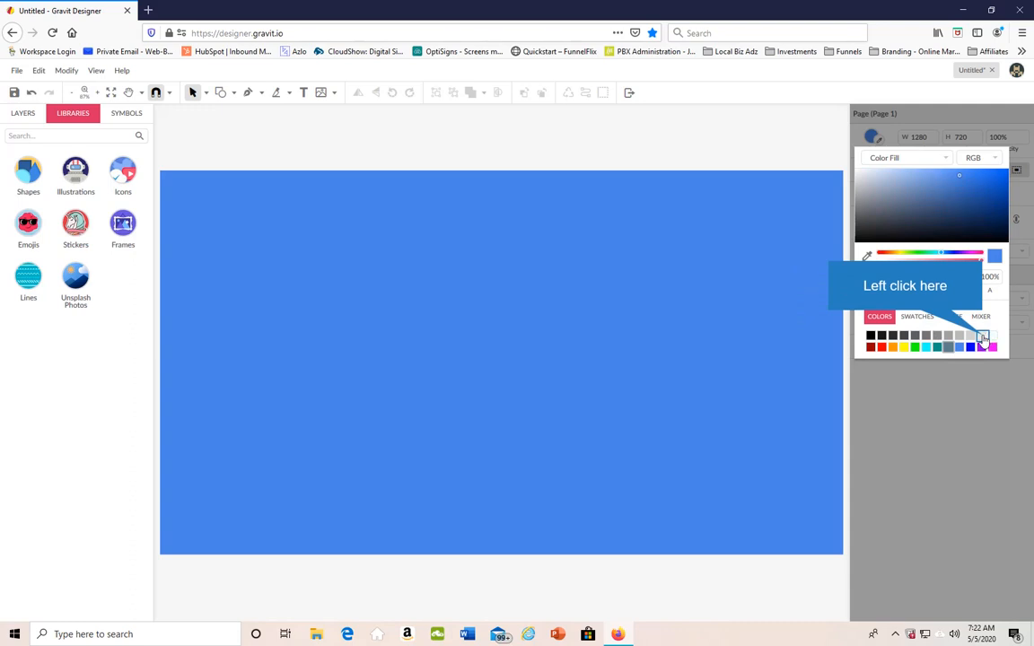
pyautogui.click(982, 337)
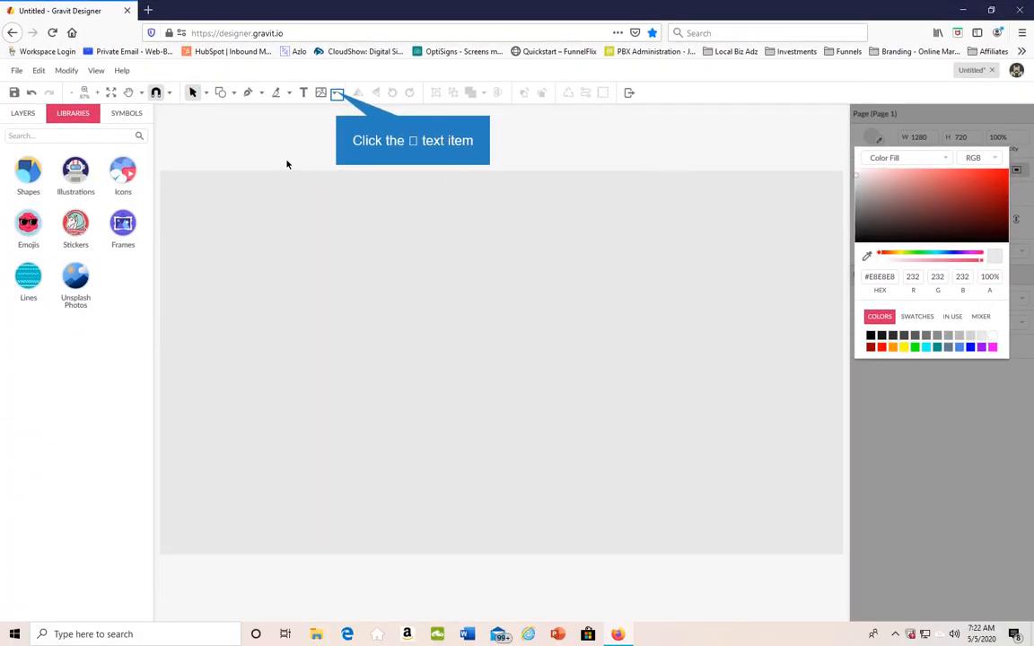
# Step: Place the image "money funnel secrets w tag line" from the Desktop's Video images folder onto the page
pyautogui.click(335, 94)
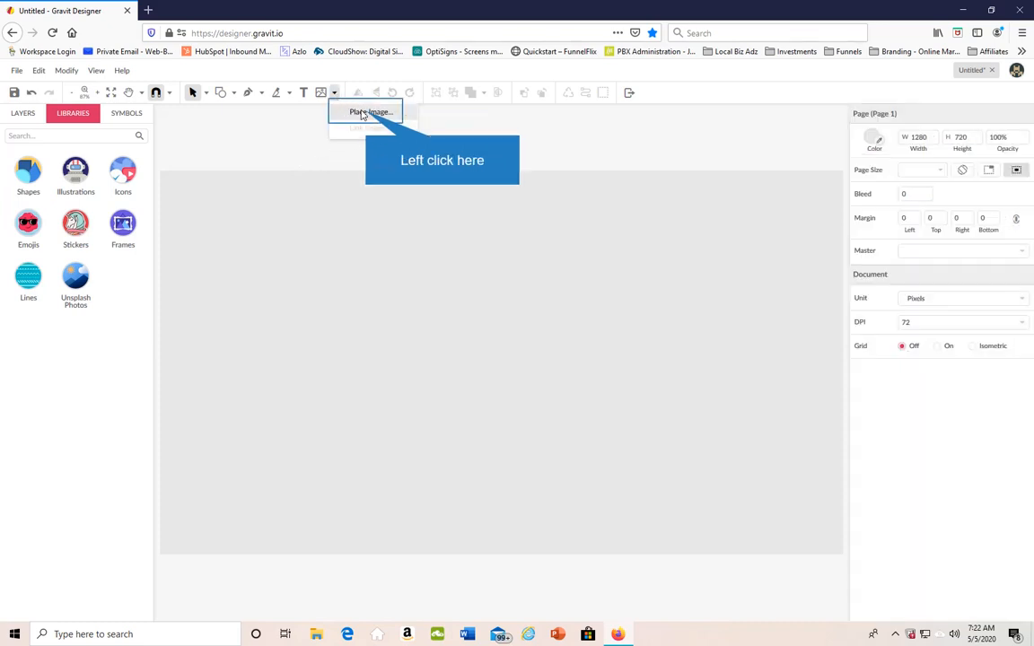
pyautogui.click(366, 113)
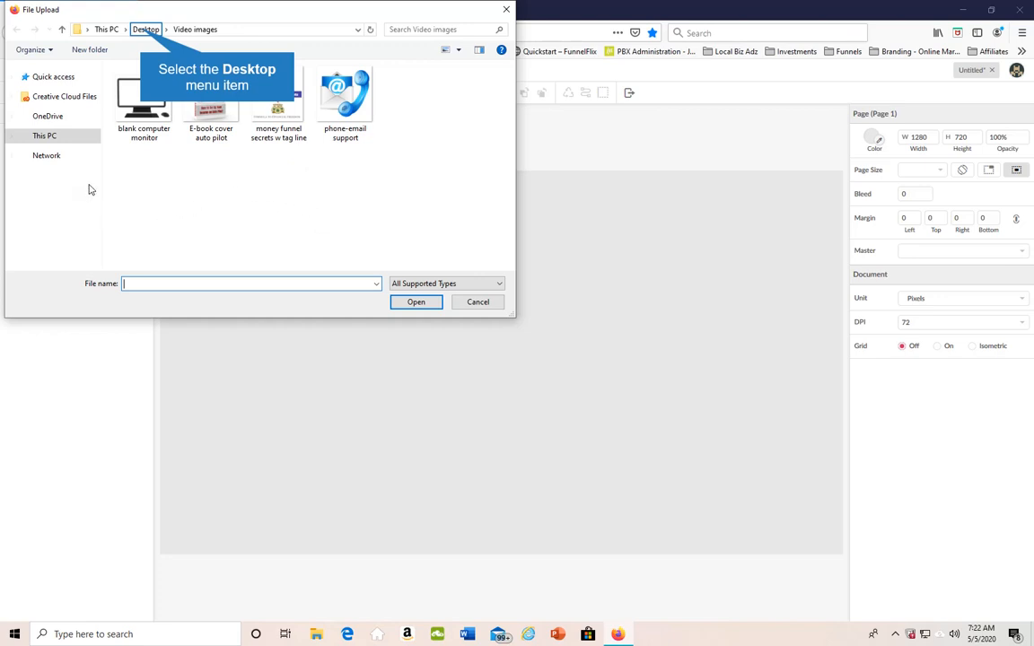
pyautogui.click(143, 31)
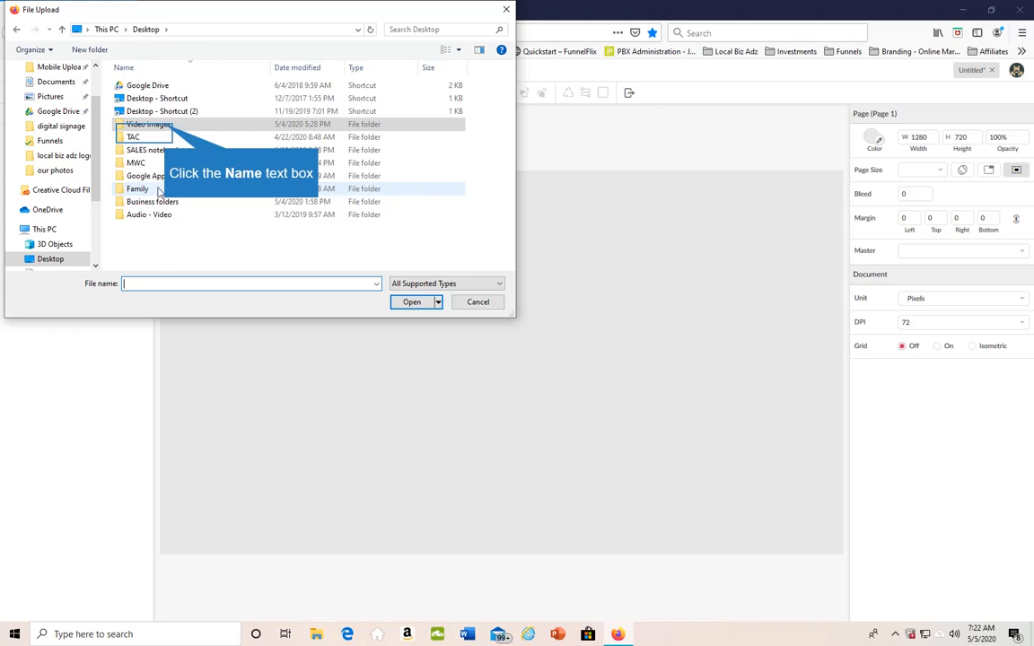
pyautogui.doubleClick(150, 124)
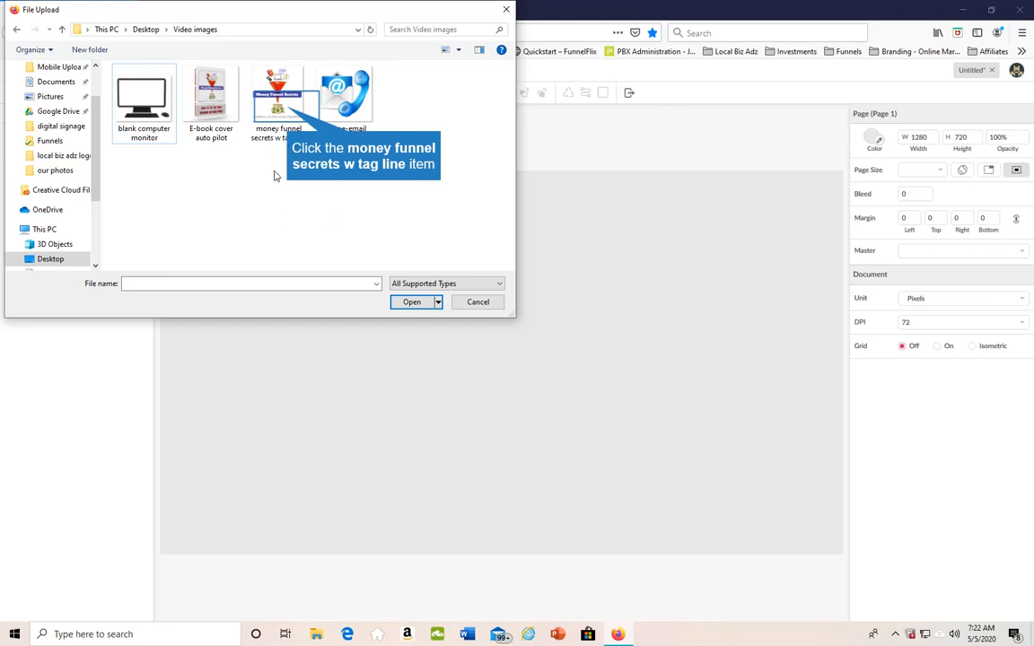
pyautogui.click(261, 101)
pyautogui.click(411, 303)
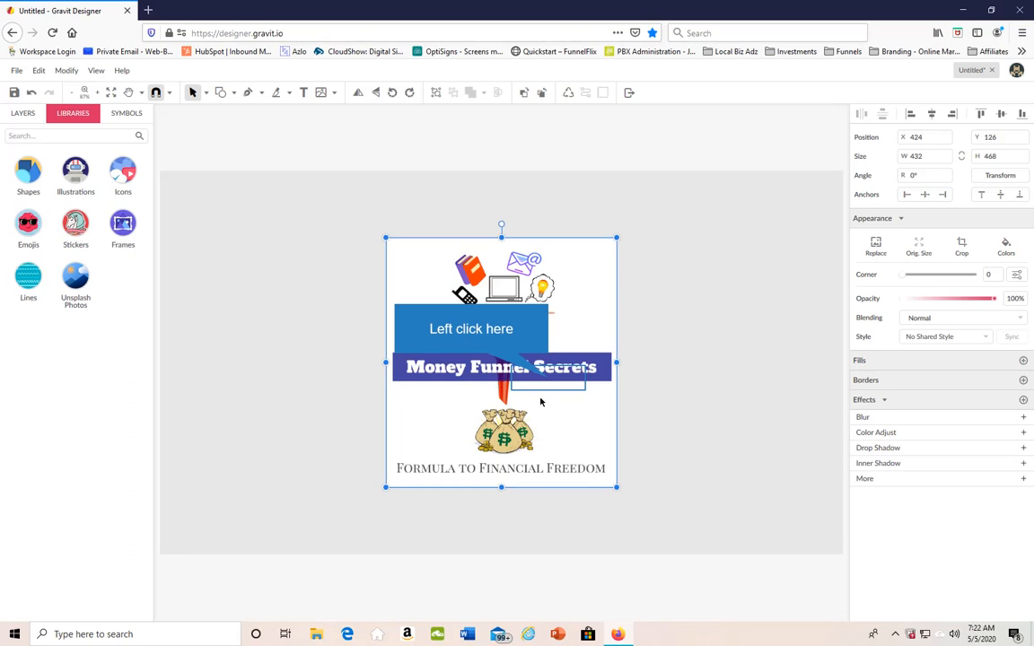
# Step: Move the placed image to about X 200, Y 73 and resize it to about 430 by 466 px
pyautogui.moveTo(586, 340); pyautogui.dragTo(455, 388)
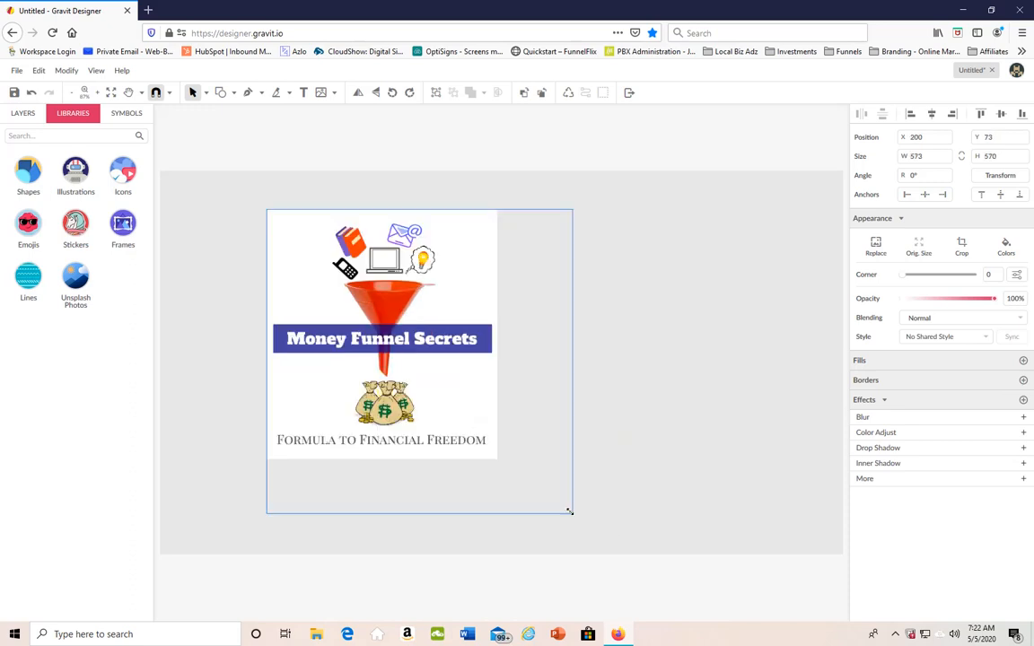
pyautogui.moveTo(570, 513); pyautogui.dragTo(497, 459)
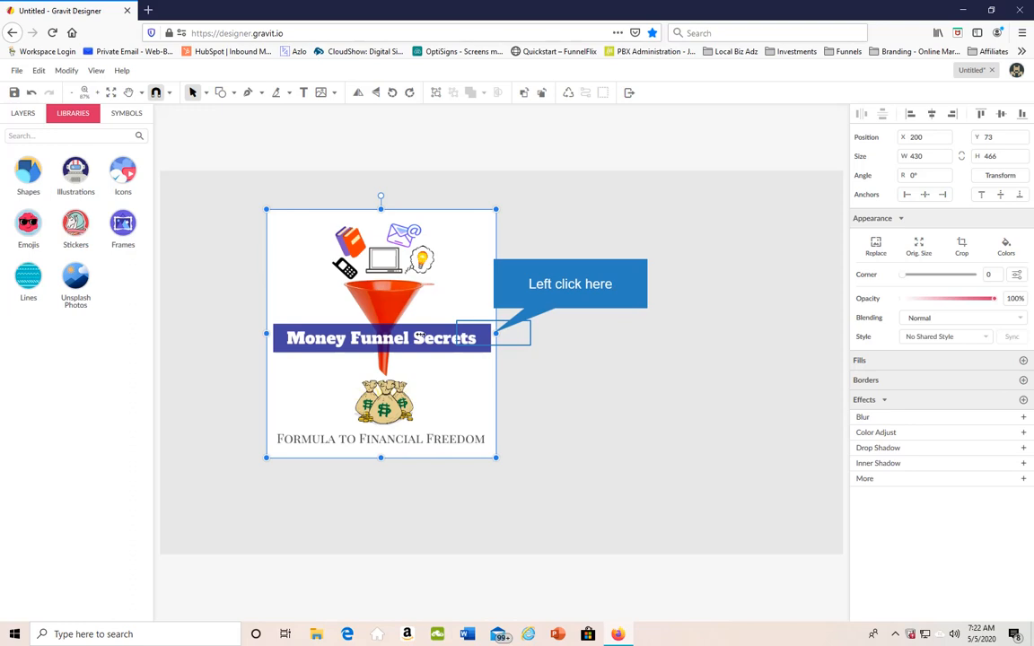
pyautogui.moveTo(495, 333)
pyautogui.mouseDown()
pyautogui.moveTo(427, 336)
pyautogui.moveTo(495, 340)
pyautogui.mouseUp()
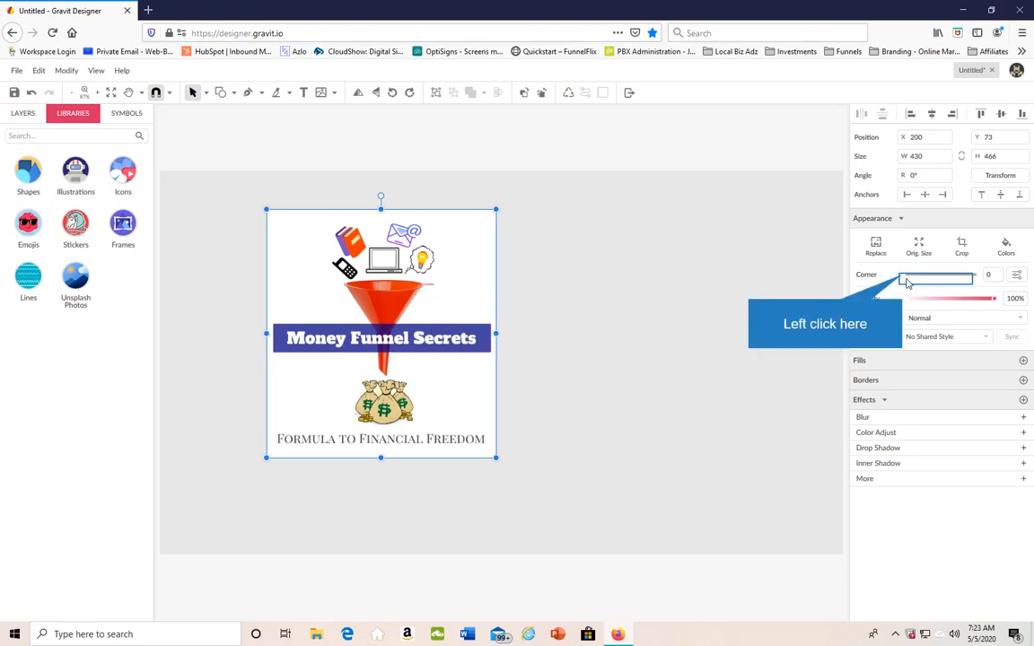
# Step: Try lowering the image's opacity to about 27%
pyautogui.click(990, 273)
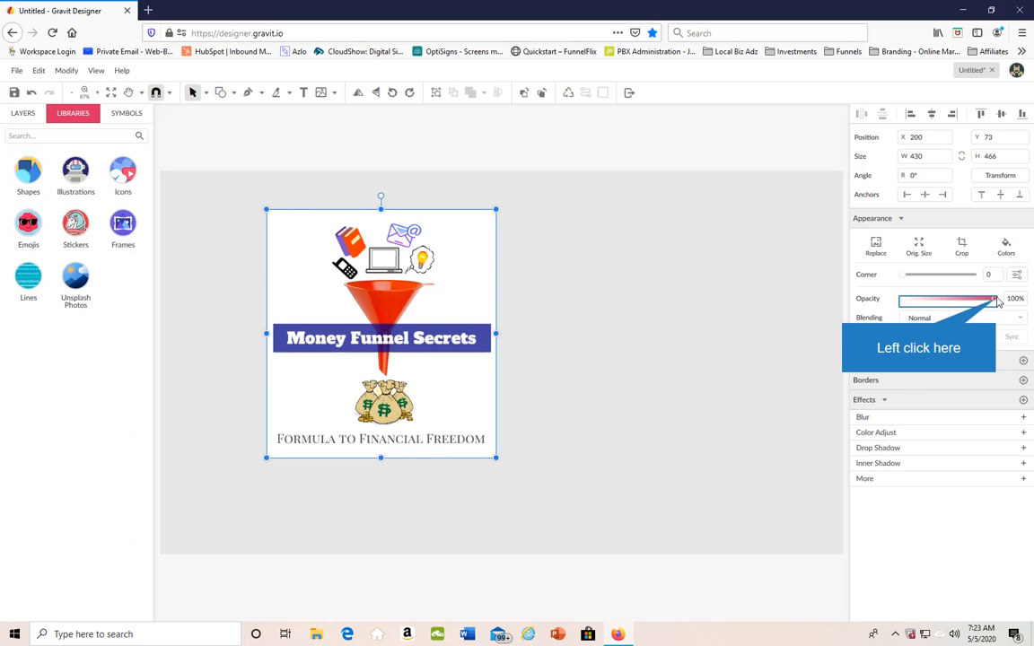
pyautogui.moveTo(994, 301); pyautogui.dragTo(929, 303)
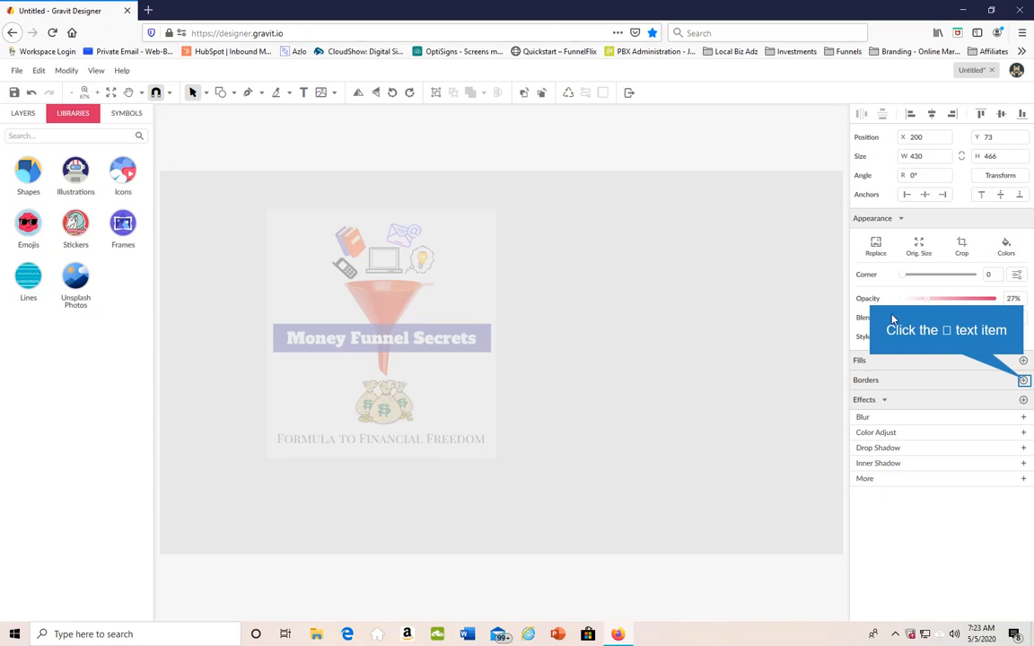
# Step: Add a border to the image and set its width to 5
pyautogui.click(1023, 380)
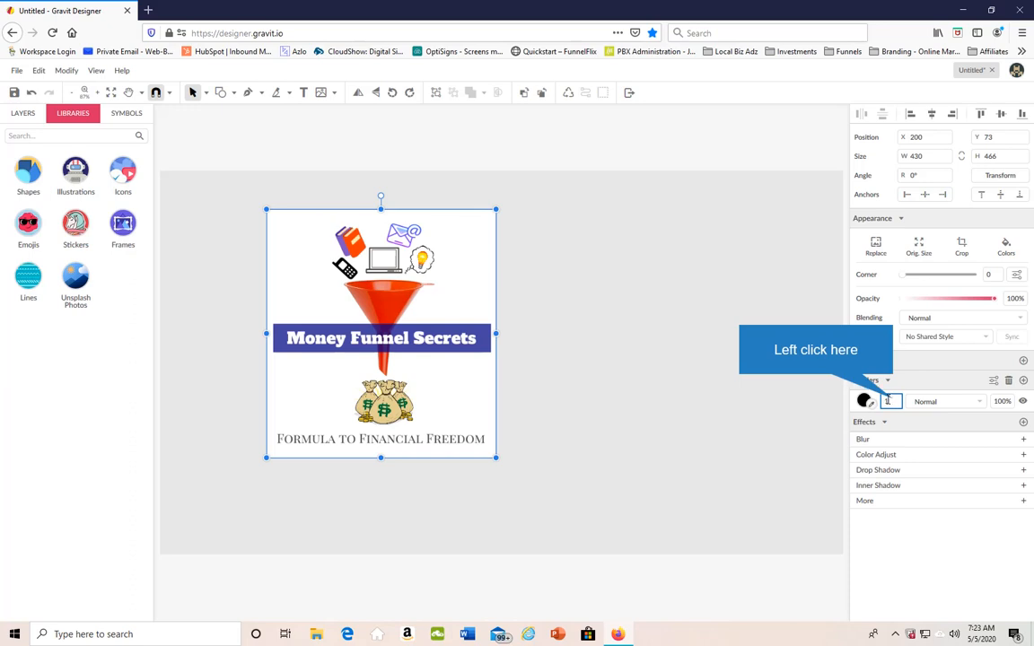
pyautogui.click(892, 400)
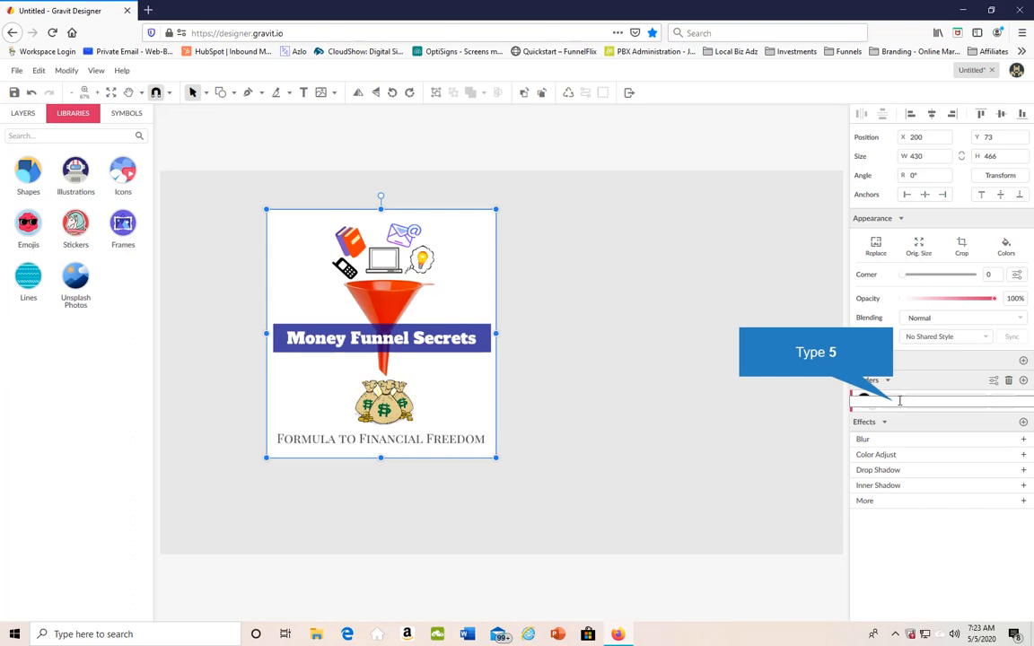
pyautogui.write('5')
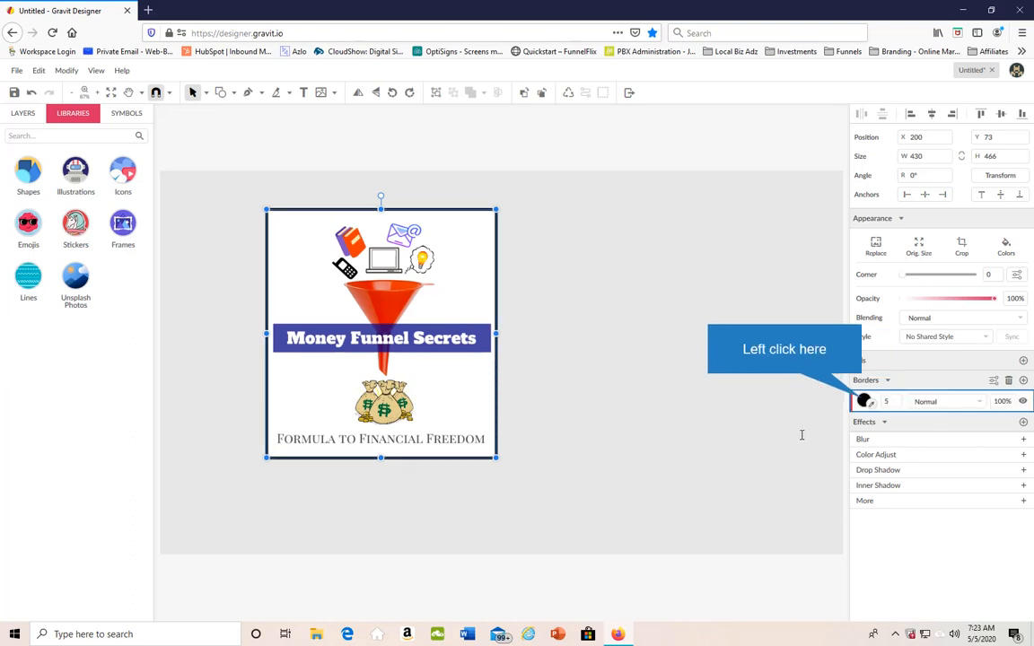
# Step: Try orange for the image's border and settle on dark red (RGB 152, 0, 0)
pyautogui.click(865, 401)
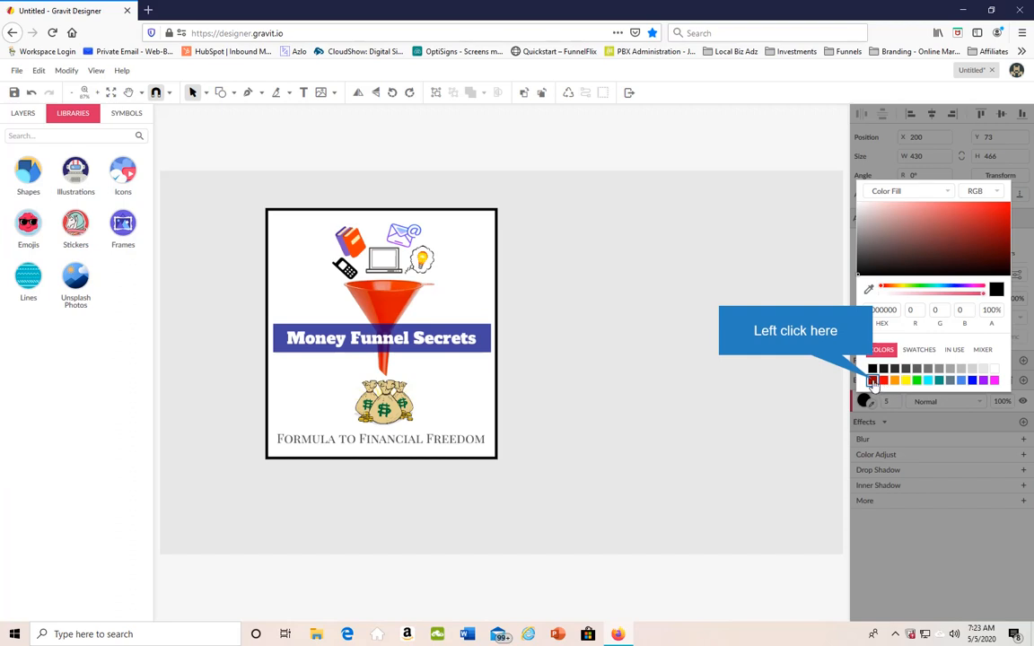
pyautogui.click(883, 381)
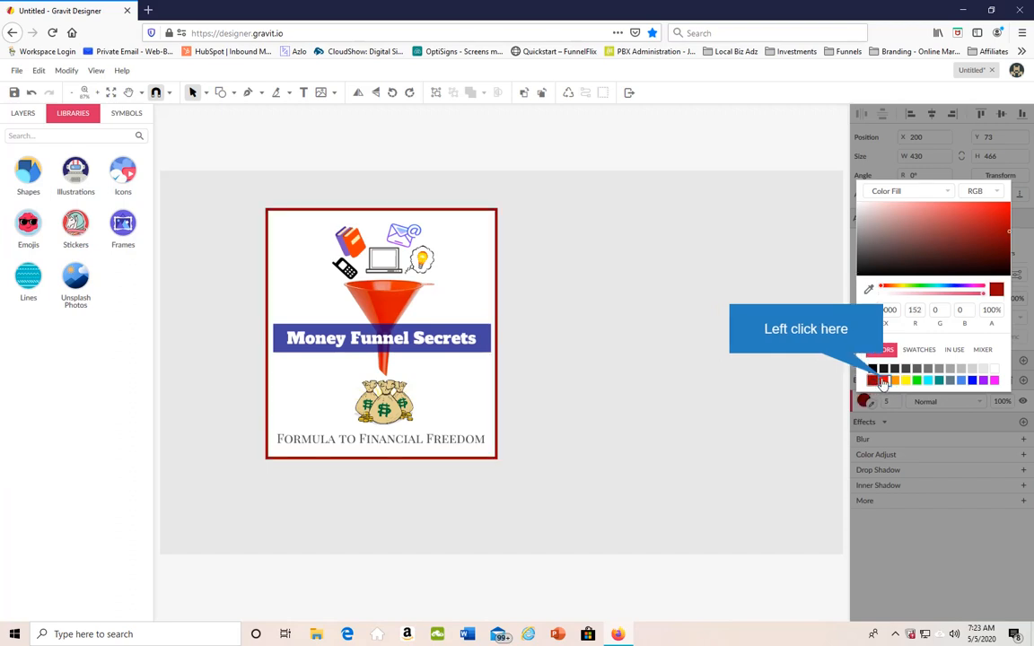
pyautogui.click(891, 382)
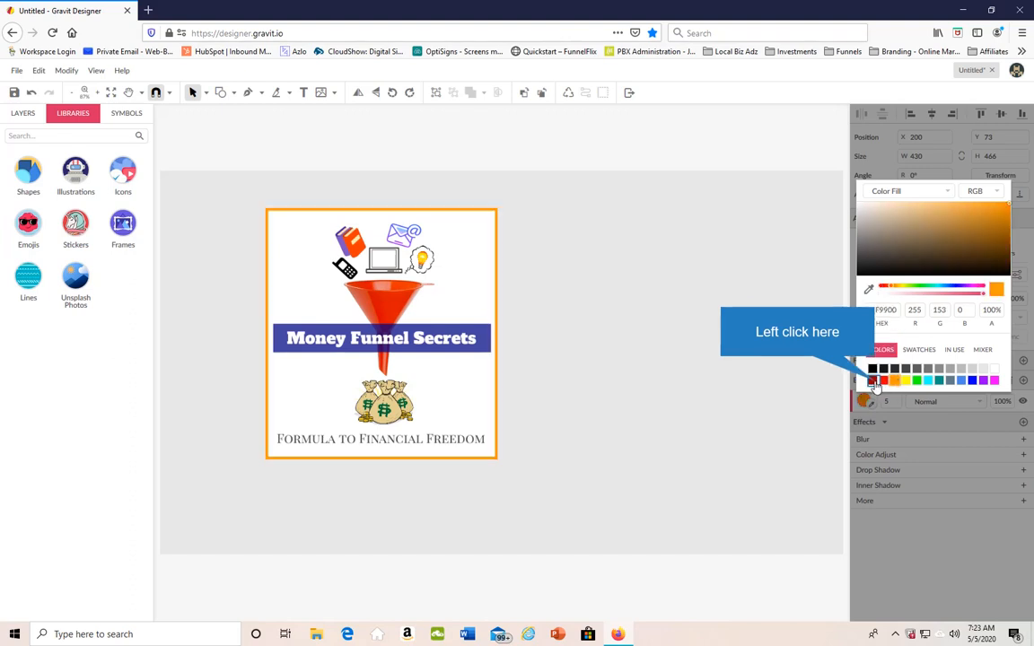
pyautogui.click(773, 387)
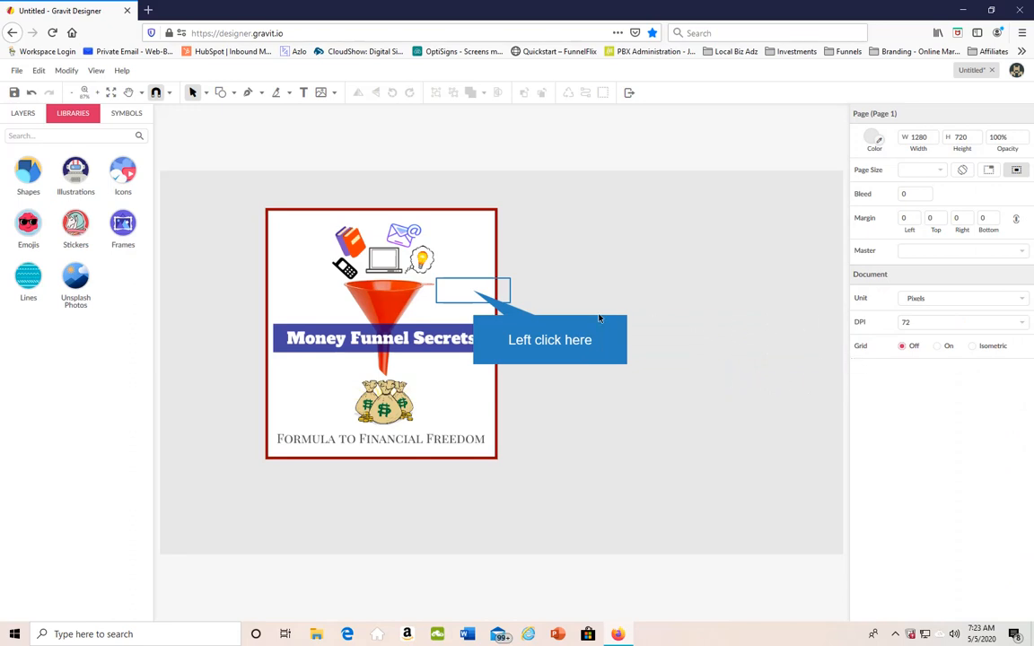
# Step: Try applying the Blur effect to the bordered funnel image twice, and deselect the image
pyautogui.click(440, 286)
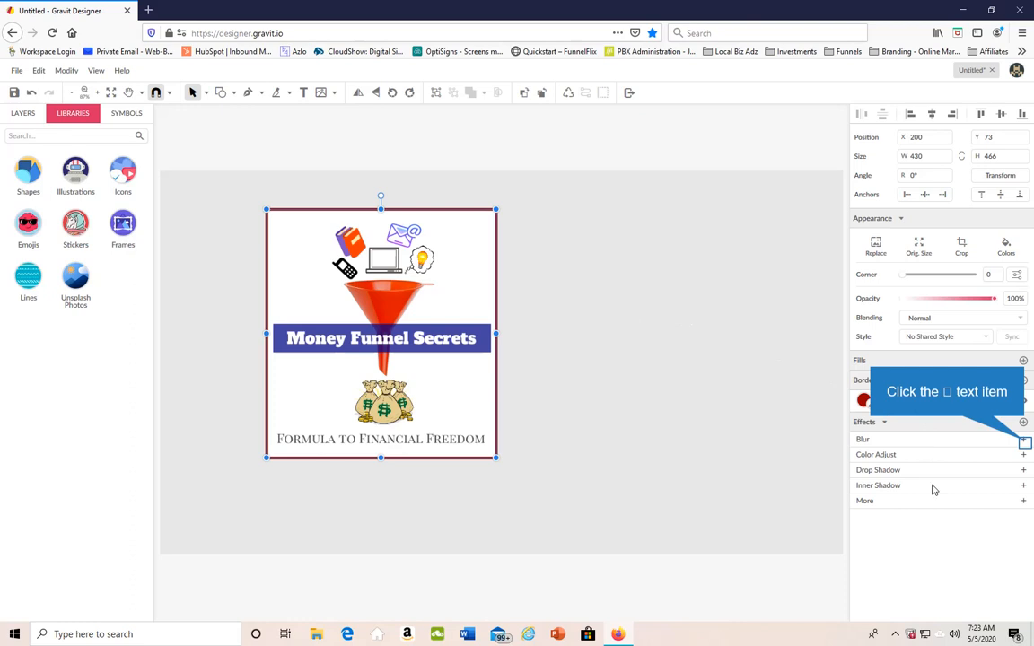
pyautogui.click(1022, 439)
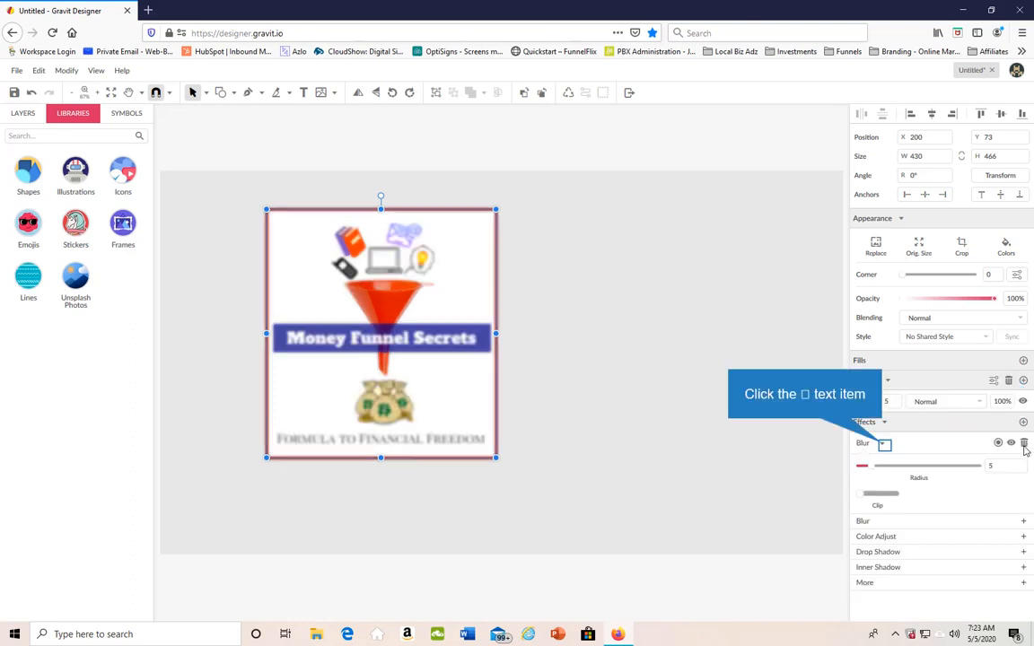
pyautogui.click(884, 445)
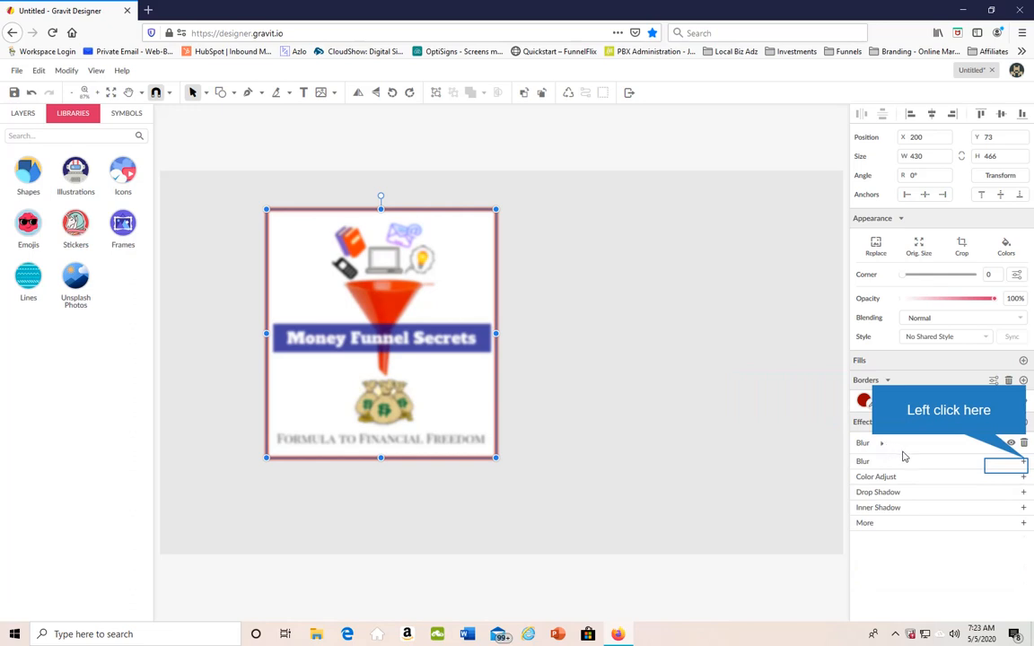
pyautogui.click(1025, 462)
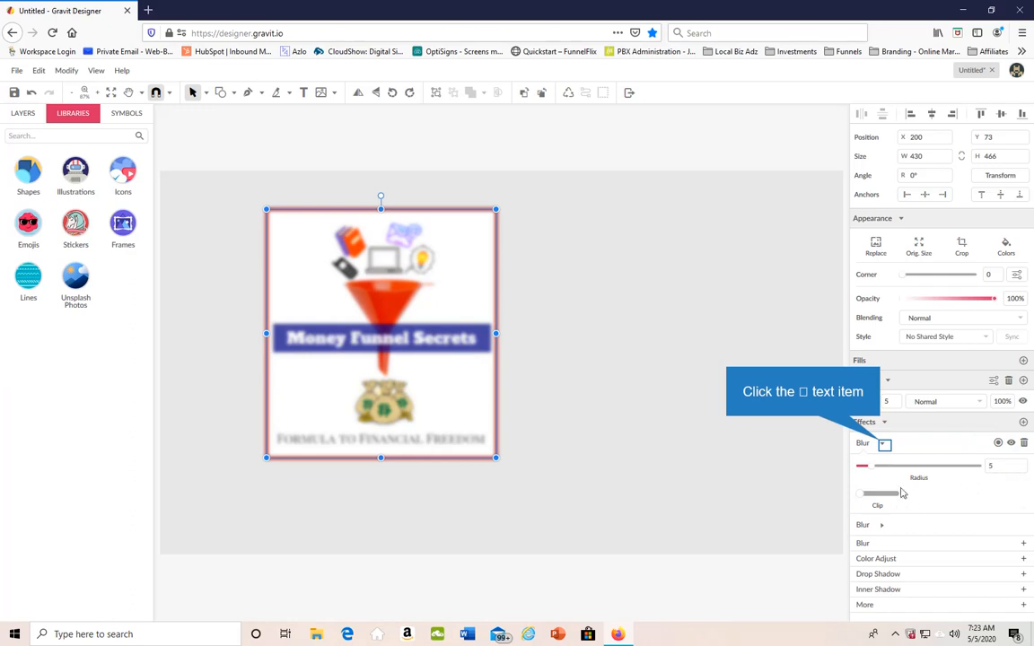
pyautogui.click(883, 445)
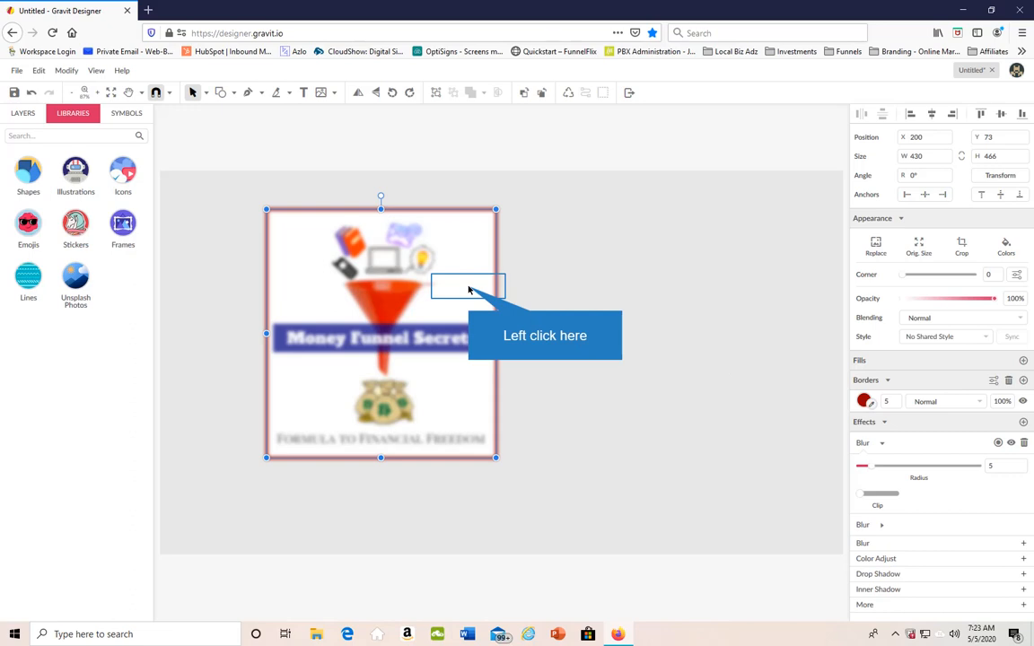
pyautogui.click(467, 287)
pyautogui.click(808, 355)
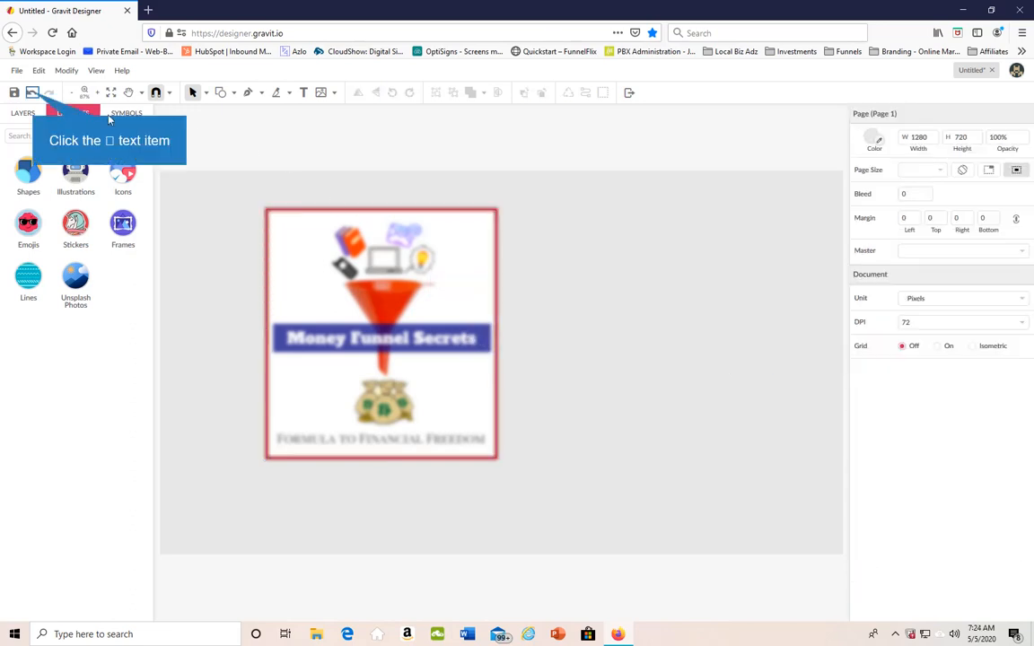
# Step: Undo both blur effects on the funnel image
pyautogui.click(33, 94)
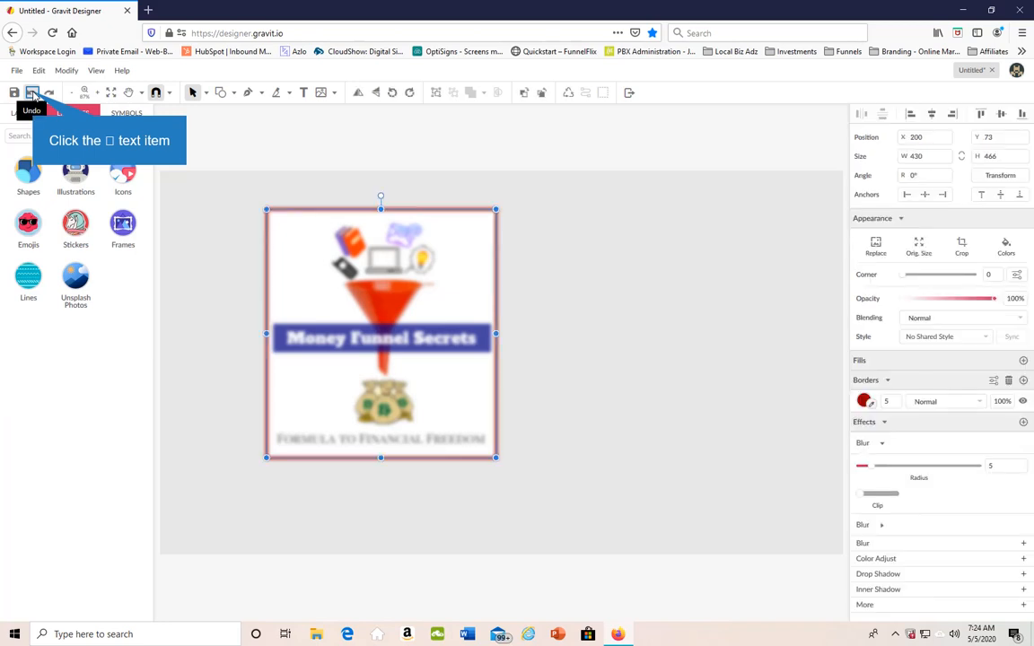
pyautogui.click(32, 94)
pyautogui.click(33, 94)
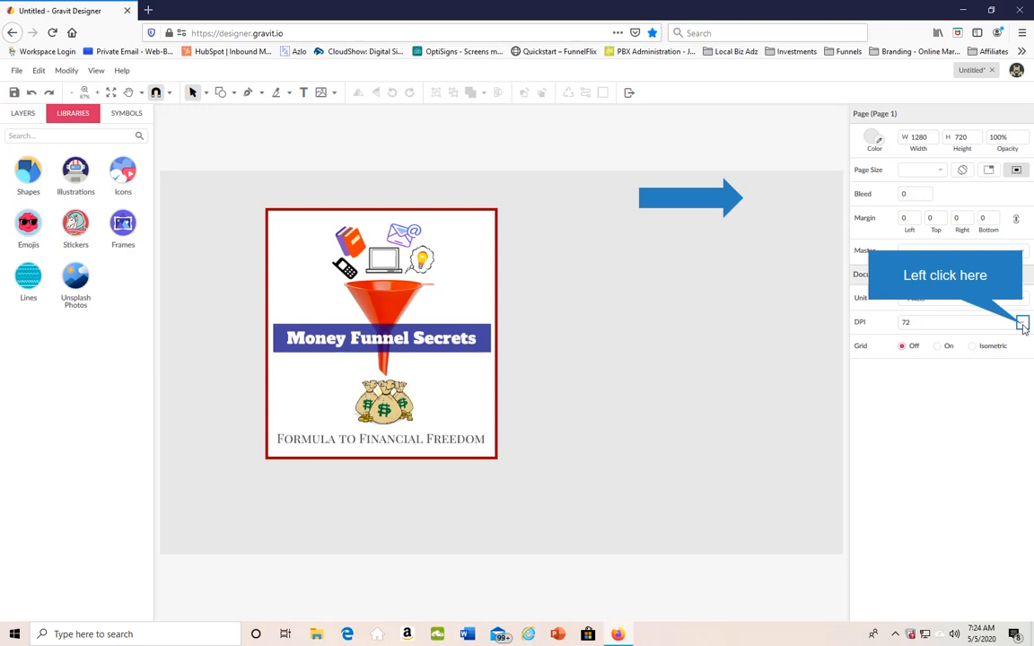
# Step: Set the document's DPI to 300 and move the image to about X 79, Y 109
pyautogui.click(1022, 323)
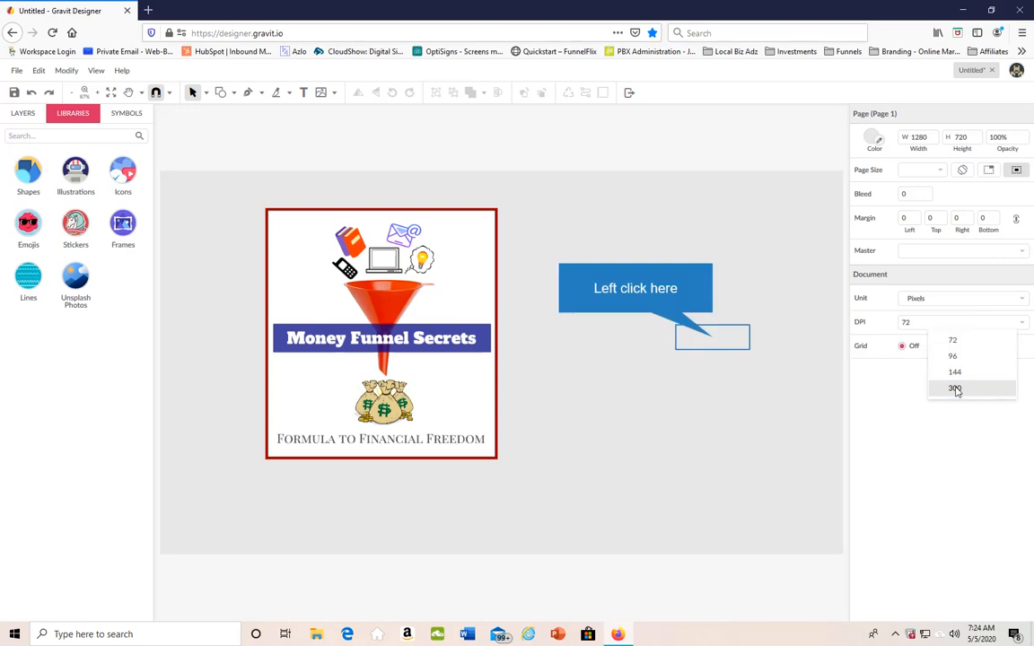
pyautogui.click(974, 389)
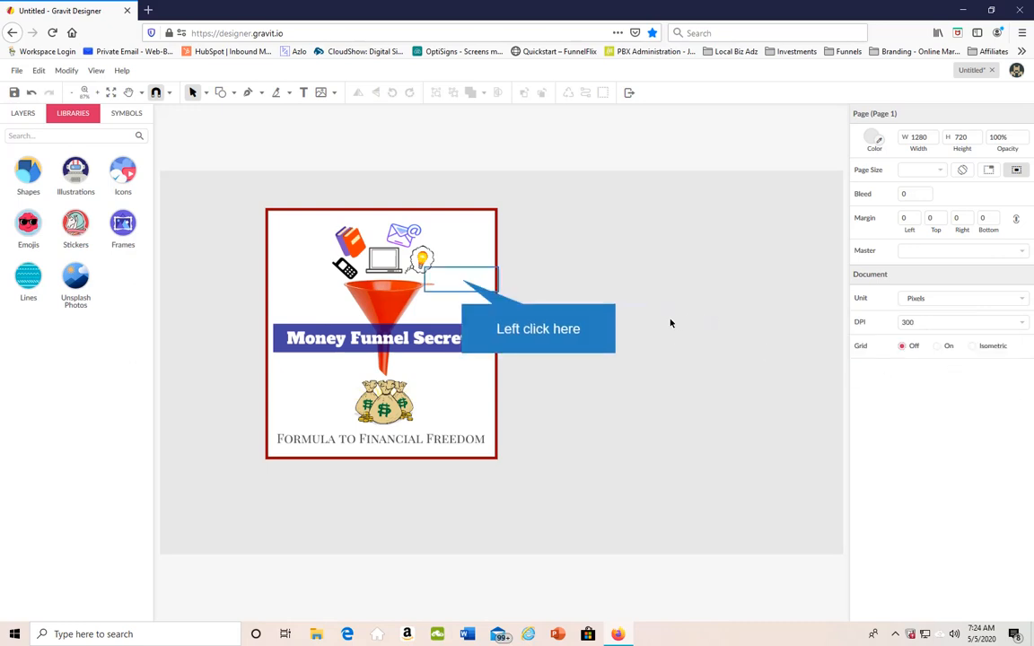
pyautogui.click(437, 318)
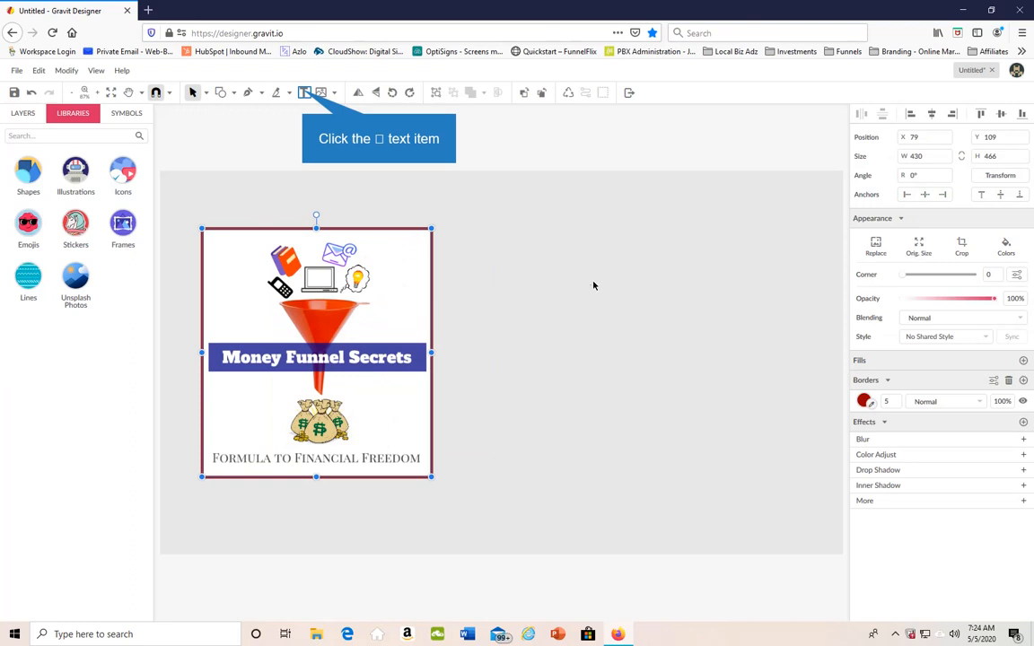
# Step: Draw a text box about 875 by 88 px above the image, at about X 278, Y 21
pyautogui.click(305, 93)
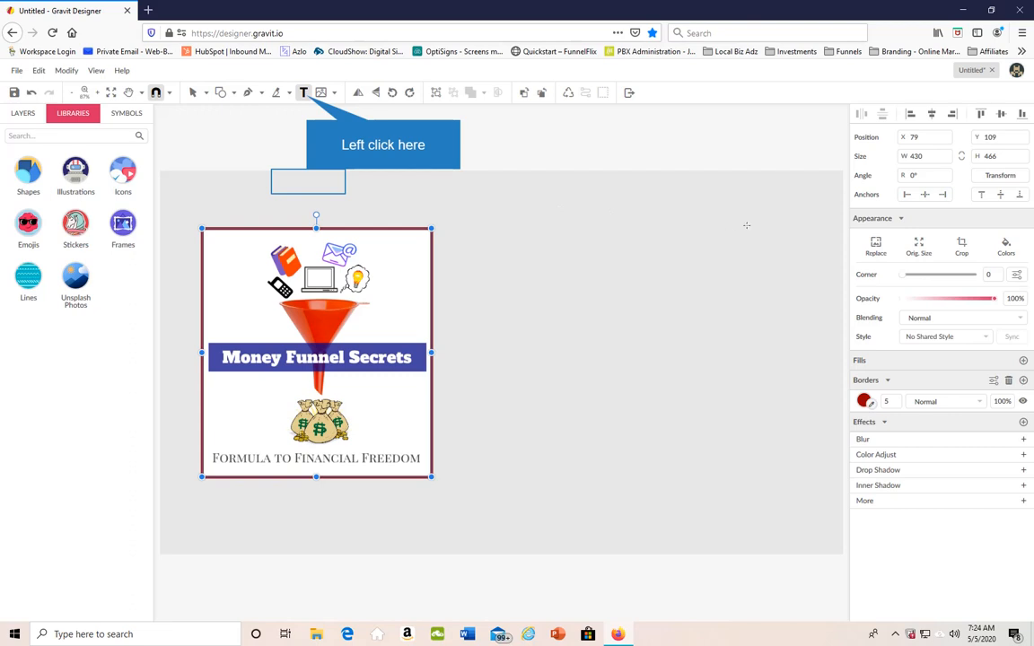
pyautogui.moveTo(774, 228); pyautogui.dragTo(309, 182)
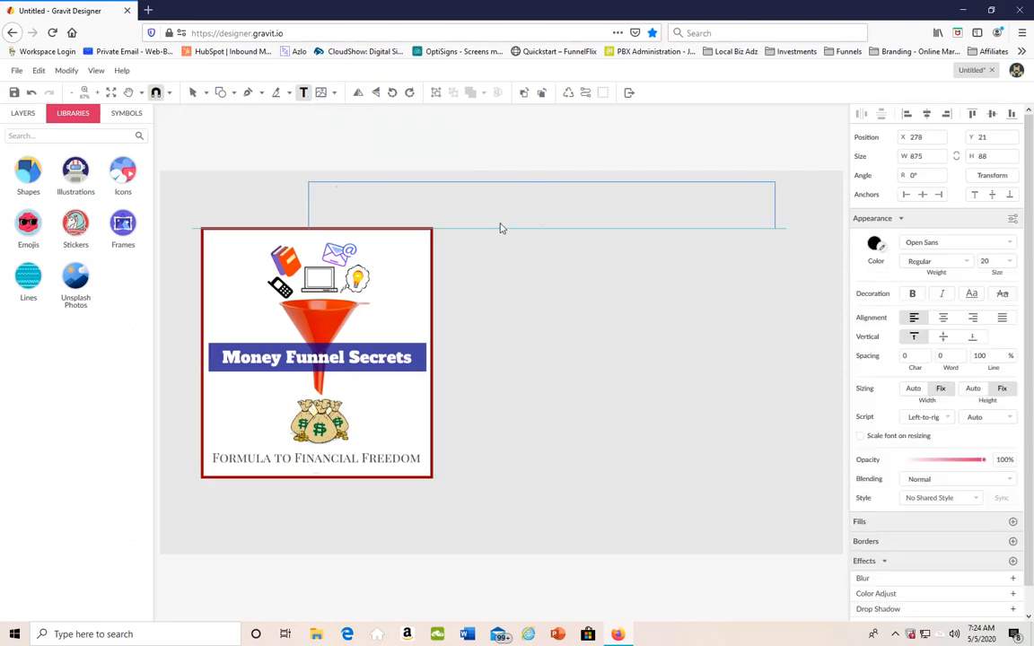
pyautogui.click(358, 195)
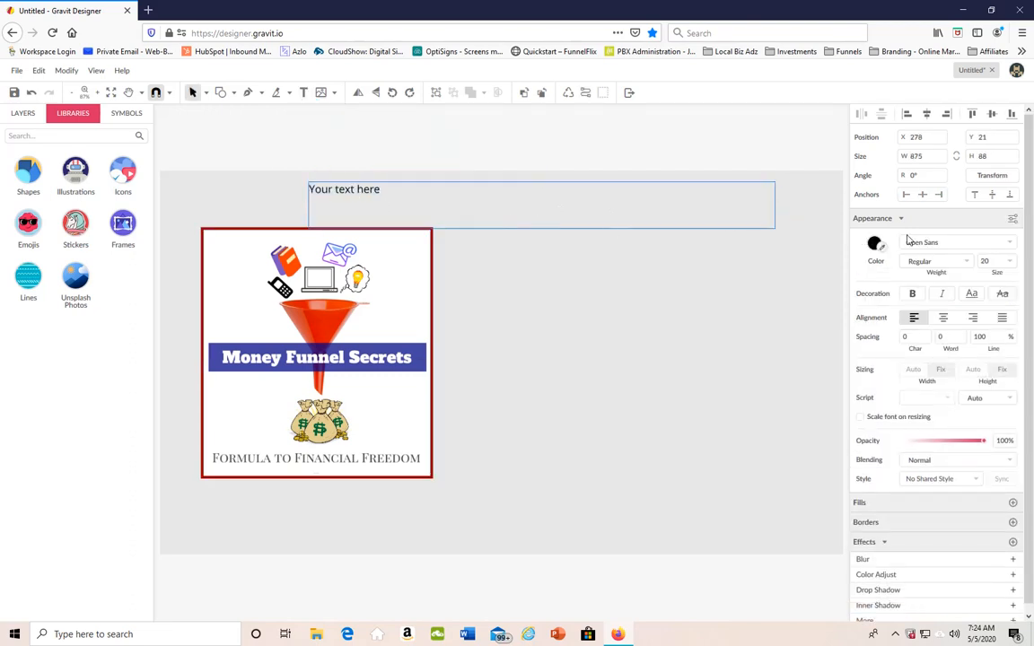
pyautogui.click(1008, 241)
pyautogui.click(1010, 241)
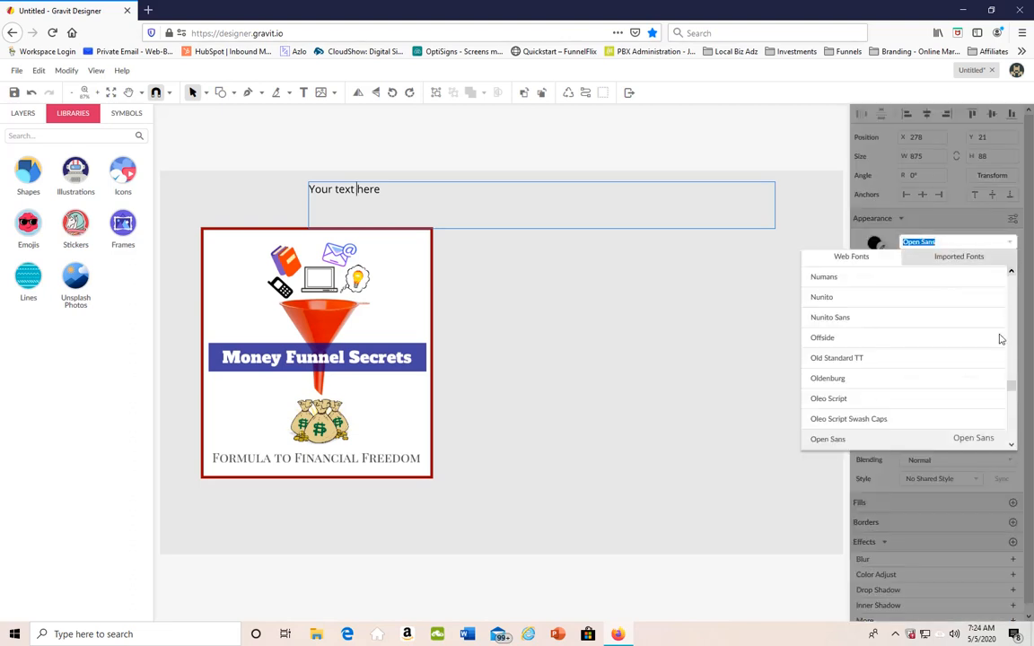
pyautogui.moveTo(1011, 385); pyautogui.dragTo(1014, 283)
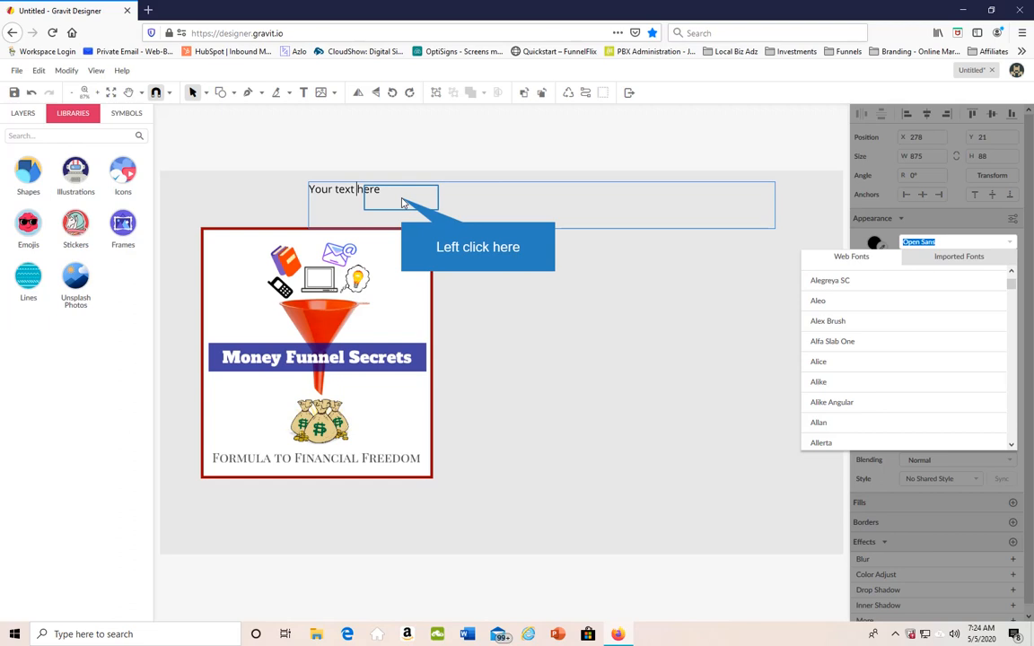
pyautogui.click(402, 200)
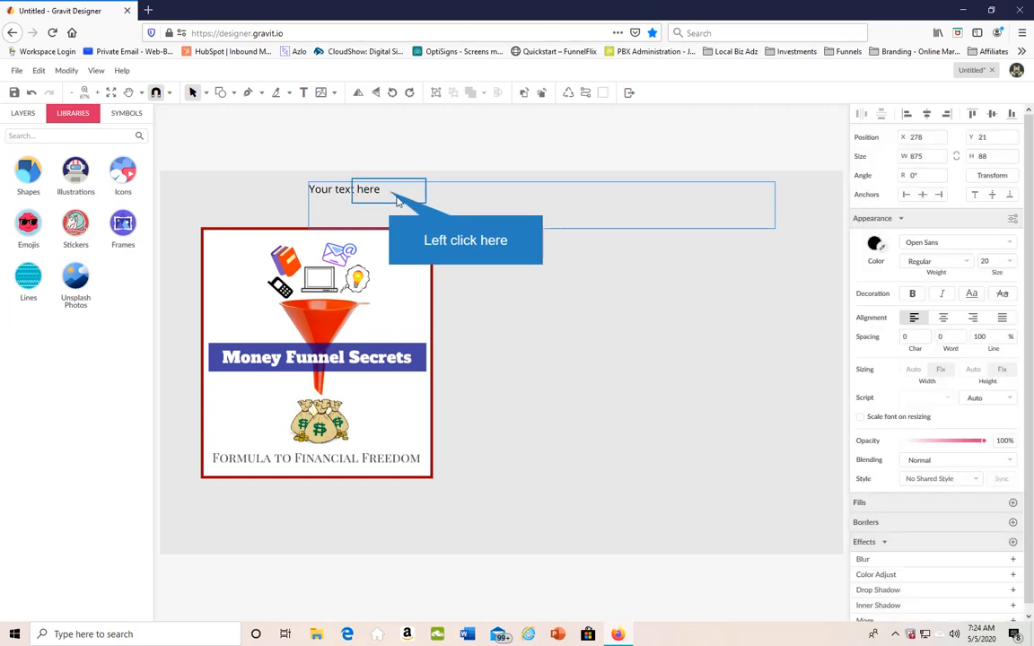
# Step: Change the font of the whole placeholder text "Your text here" to Asset
pyautogui.tripleClick(389, 193)
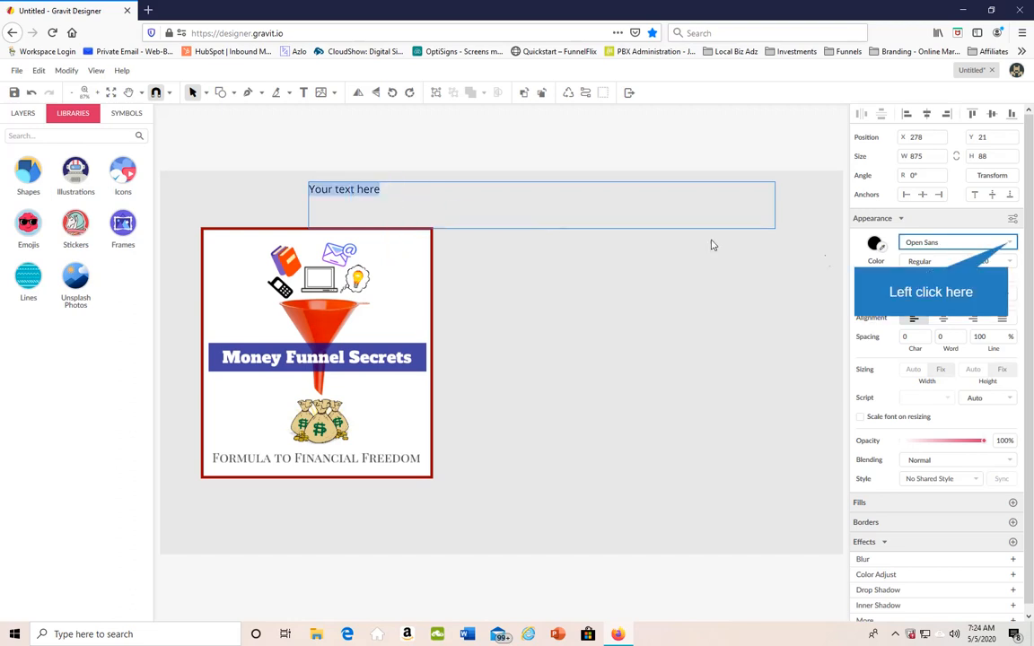
pyautogui.click(908, 241)
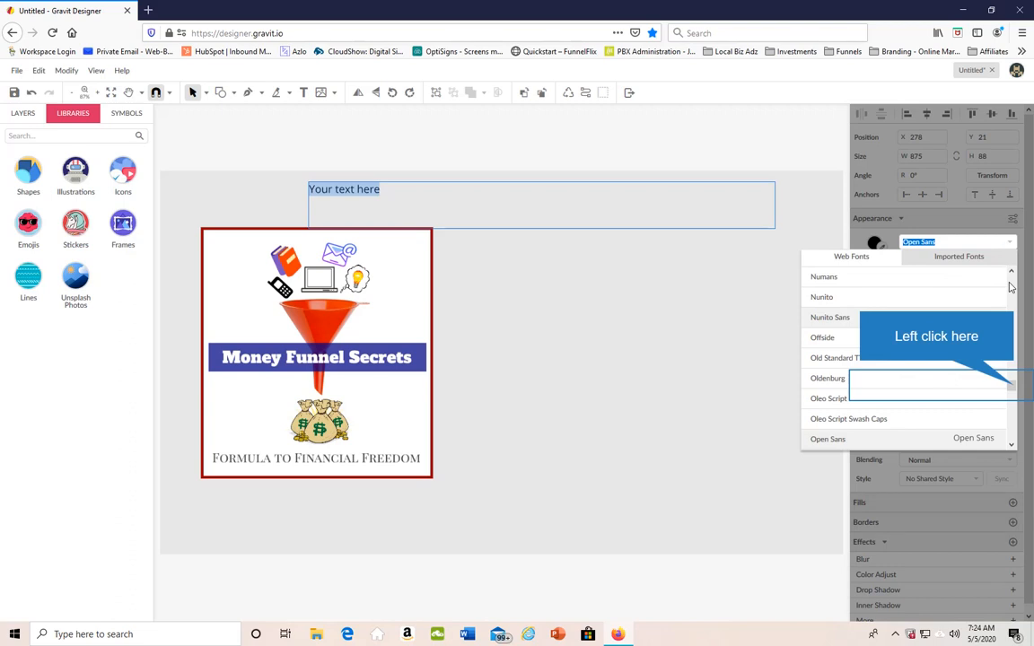
pyautogui.moveTo(1009, 286)
pyautogui.mouseDown()
pyautogui.moveTo(1008, 277)
pyautogui.moveTo(1011, 294)
pyautogui.mouseUp()
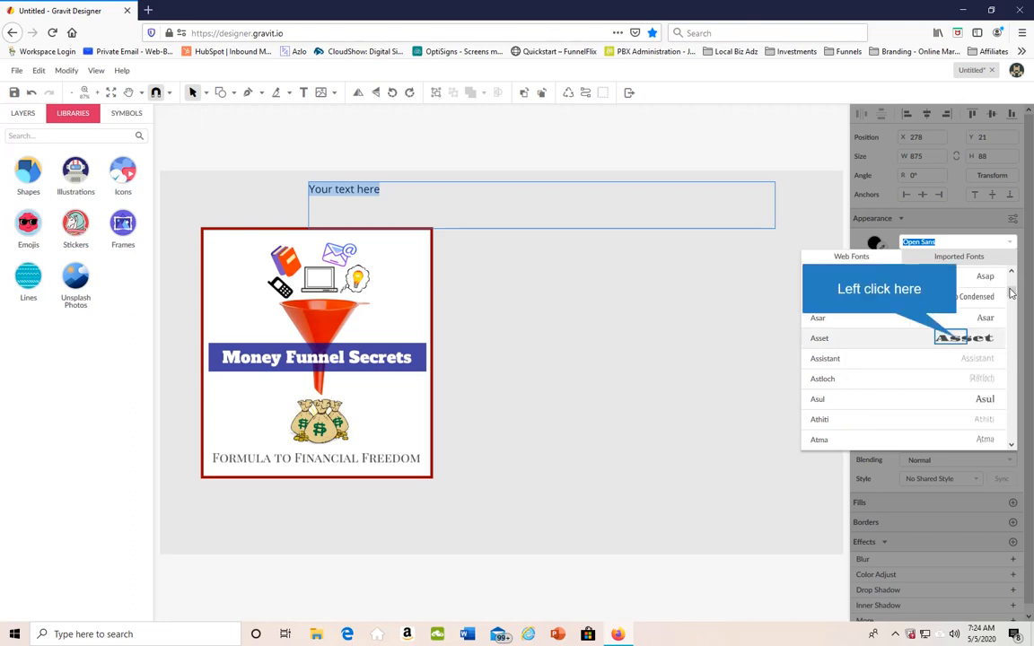
pyautogui.click(956, 339)
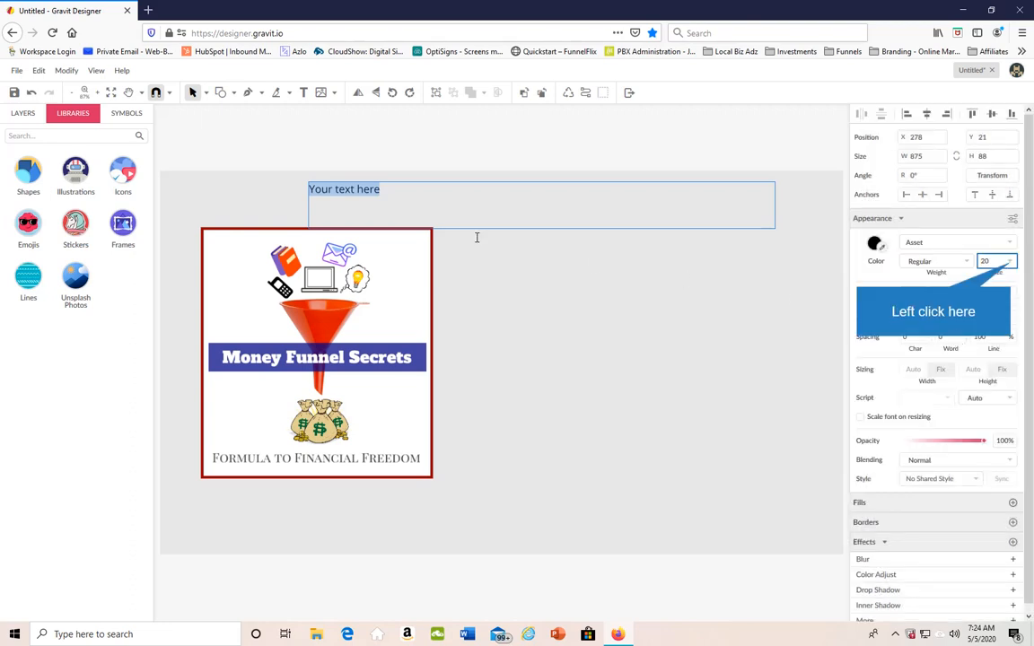
# Step: Try font size 48 on the placeholder text, settle on 32, and centre the text horizontally
pyautogui.click(1010, 261)
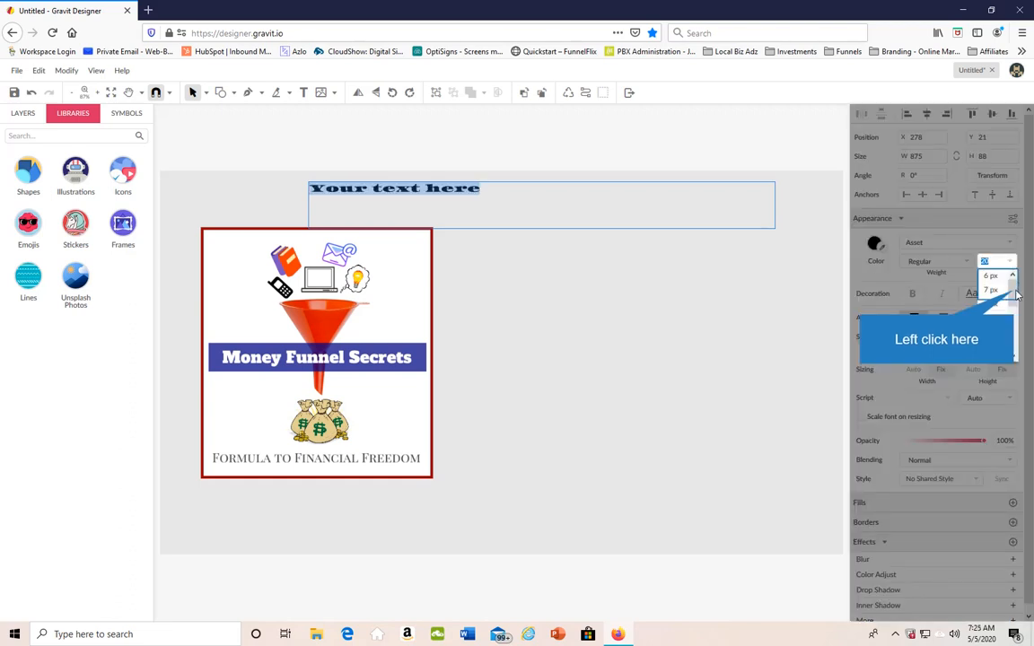
pyautogui.moveTo(1014, 294); pyautogui.dragTo(1014, 314)
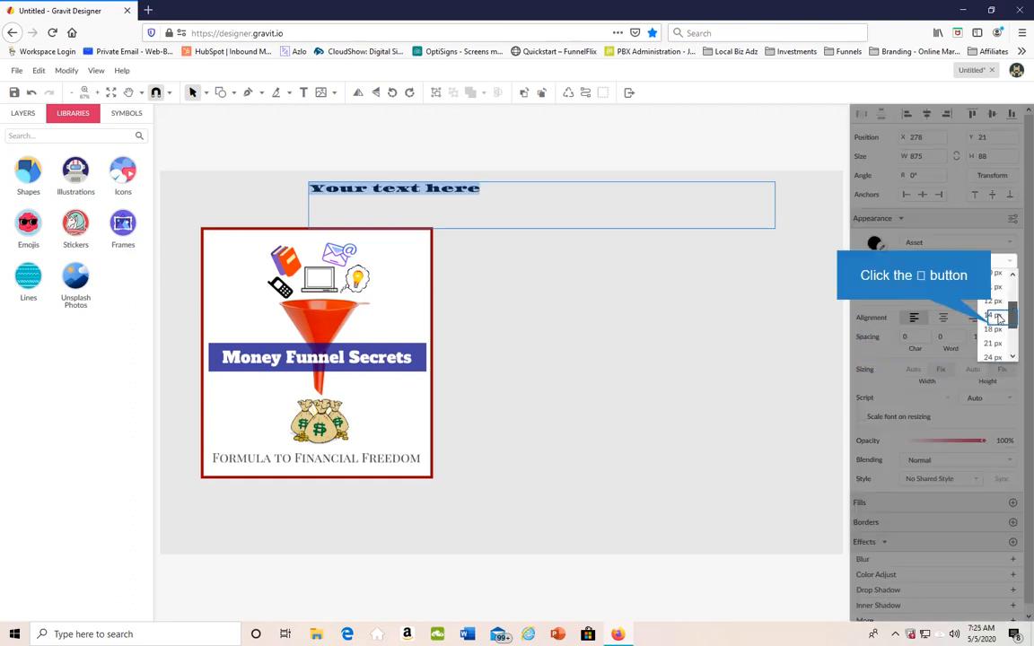
pyautogui.click(993, 319)
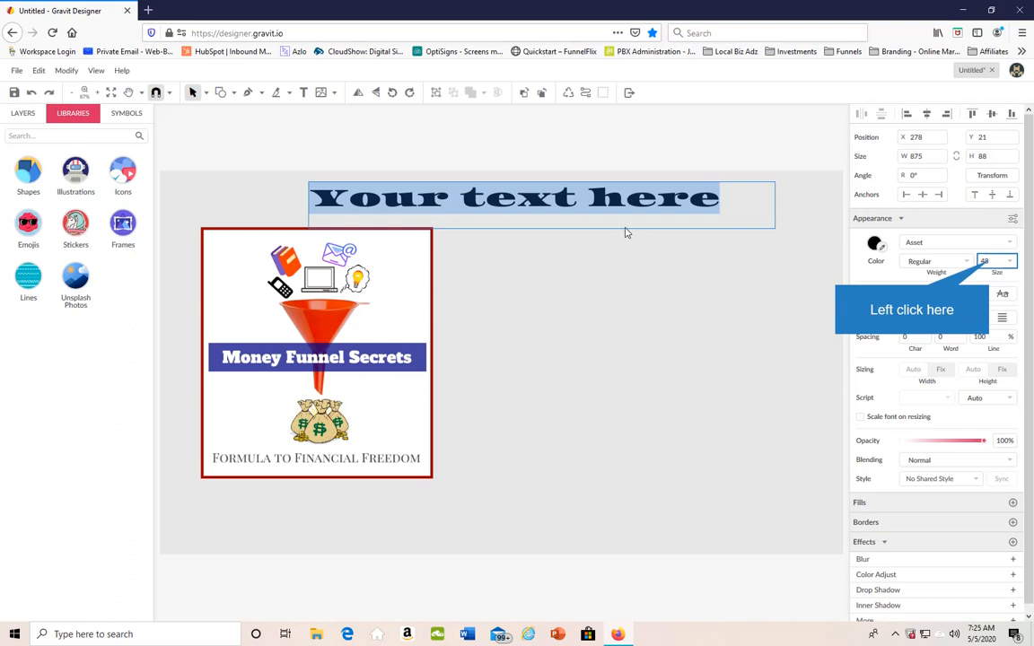
pyautogui.click(996, 261)
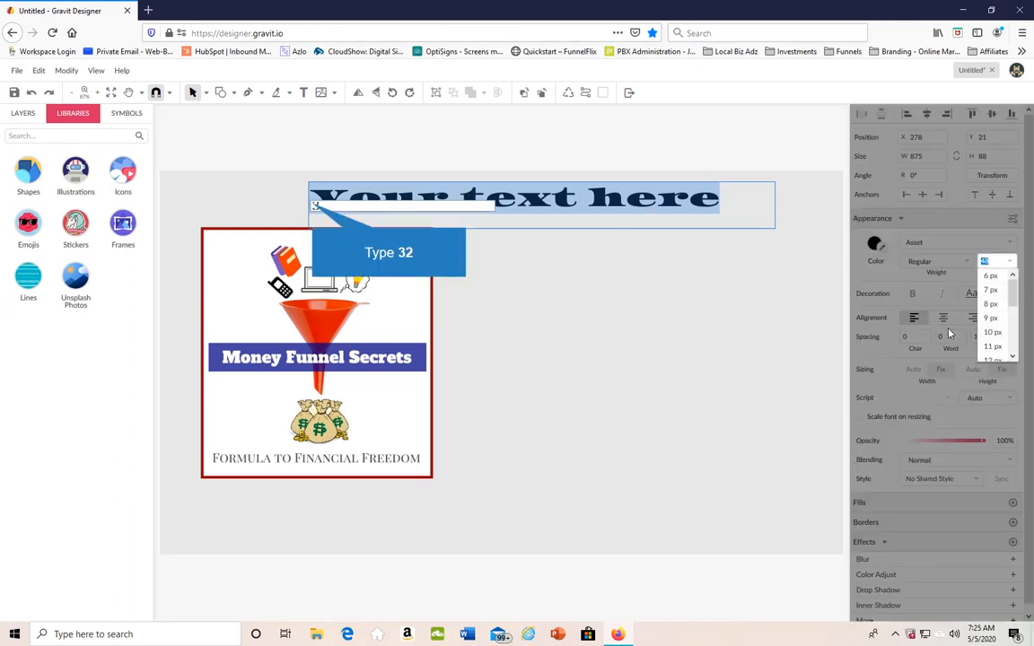
pyautogui.write('32')
pyautogui.press('Return')
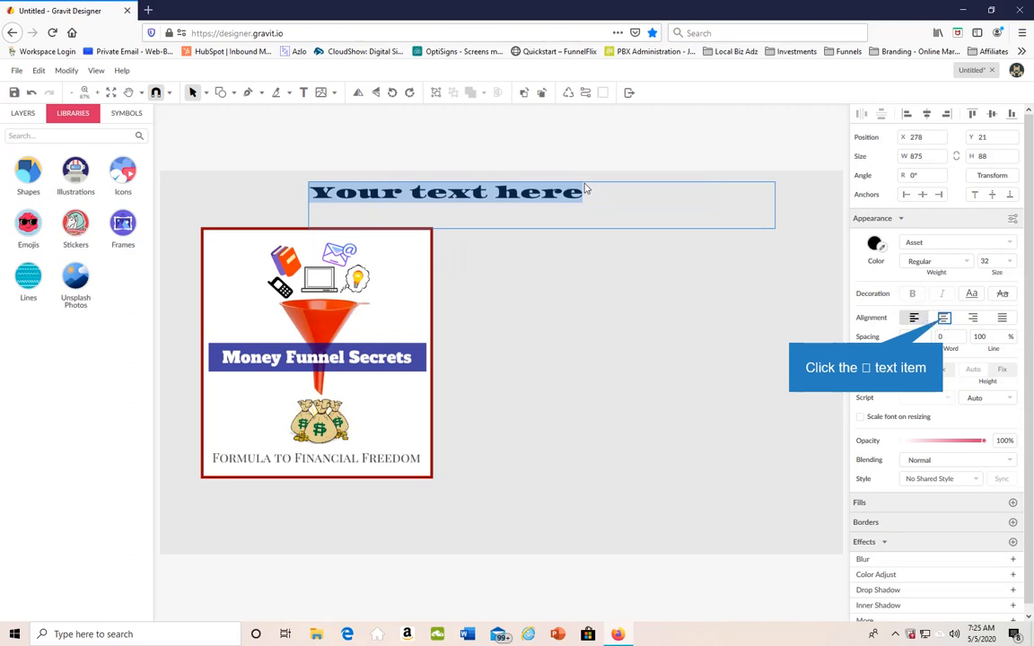
pyautogui.click(944, 320)
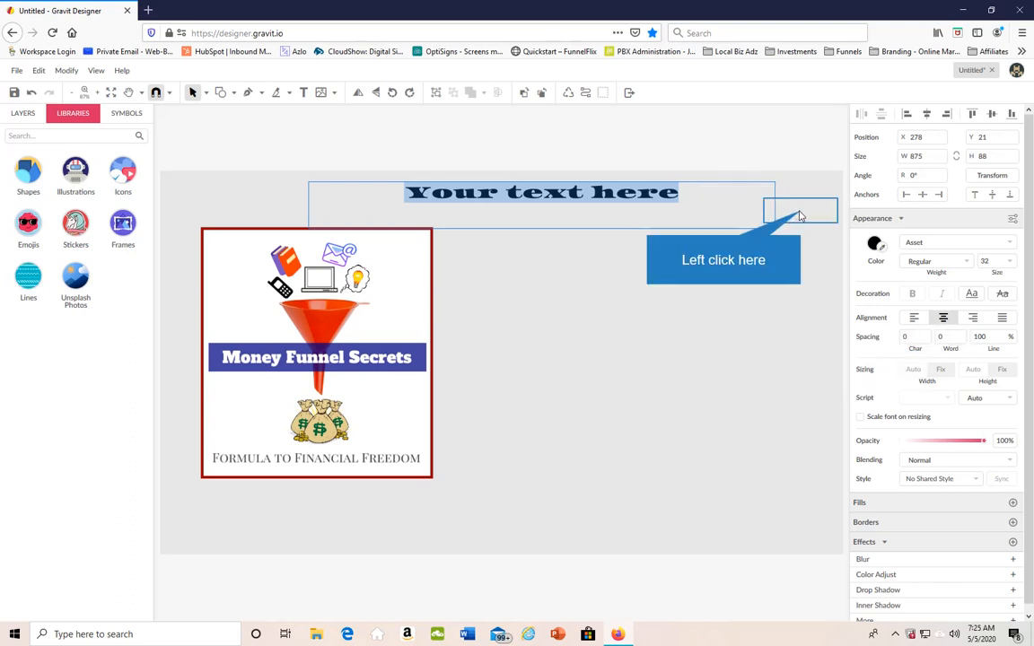
# Step: Resize the text box to about 679 by 85 px and centre its text vertically
pyautogui.click(779, 210)
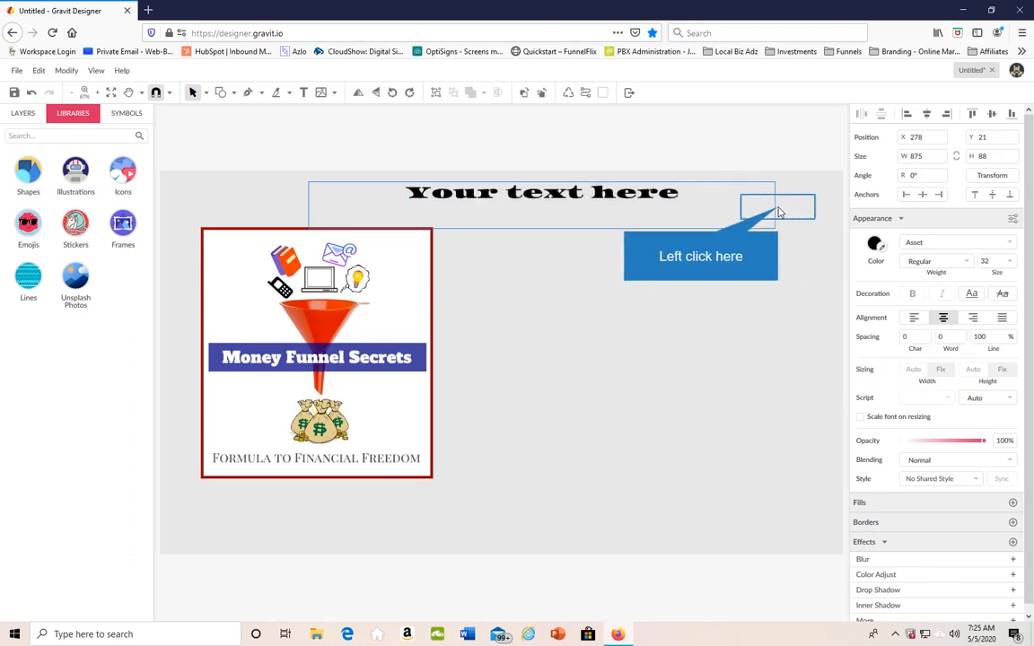
pyautogui.moveTo(778, 212); pyautogui.dragTo(687, 212)
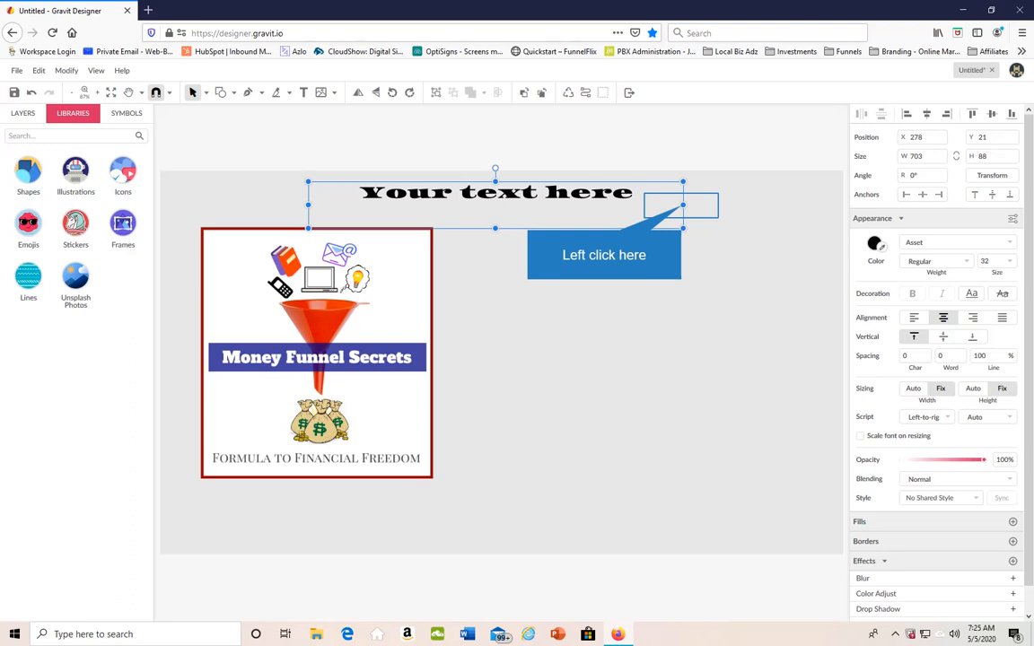
pyautogui.moveTo(683, 205); pyautogui.dragTo(607, 205)
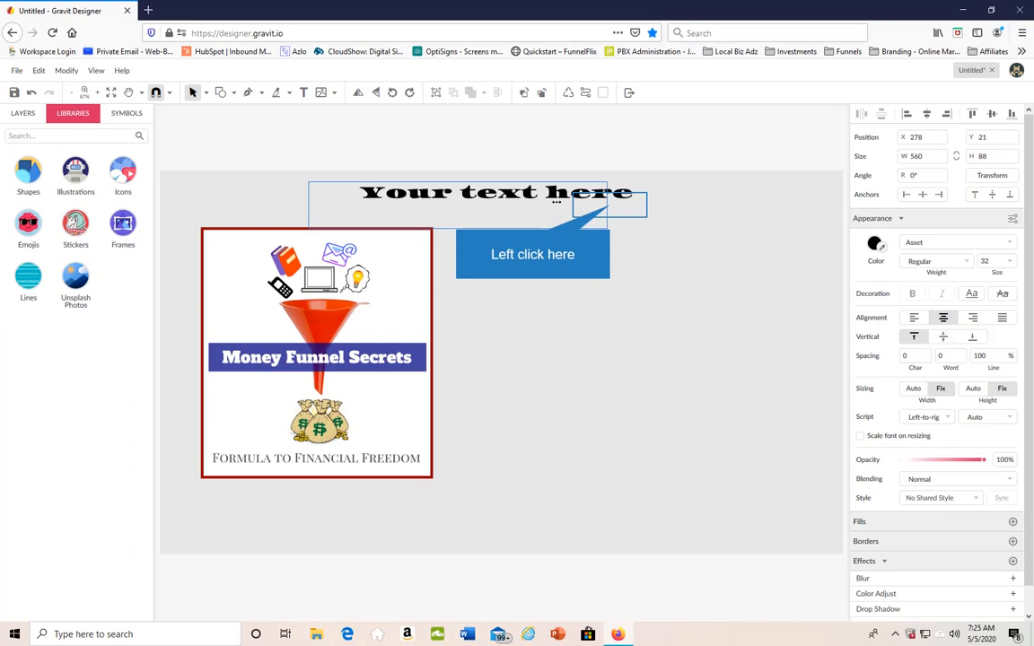
pyautogui.moveTo(606, 204); pyautogui.dragTo(671, 207)
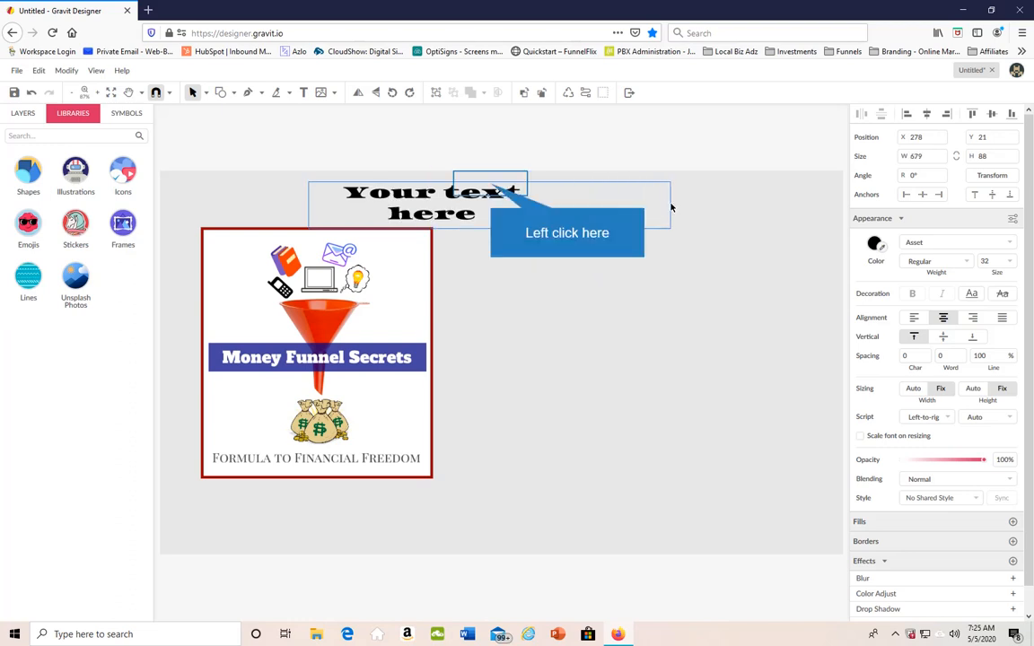
pyautogui.click(490, 184)
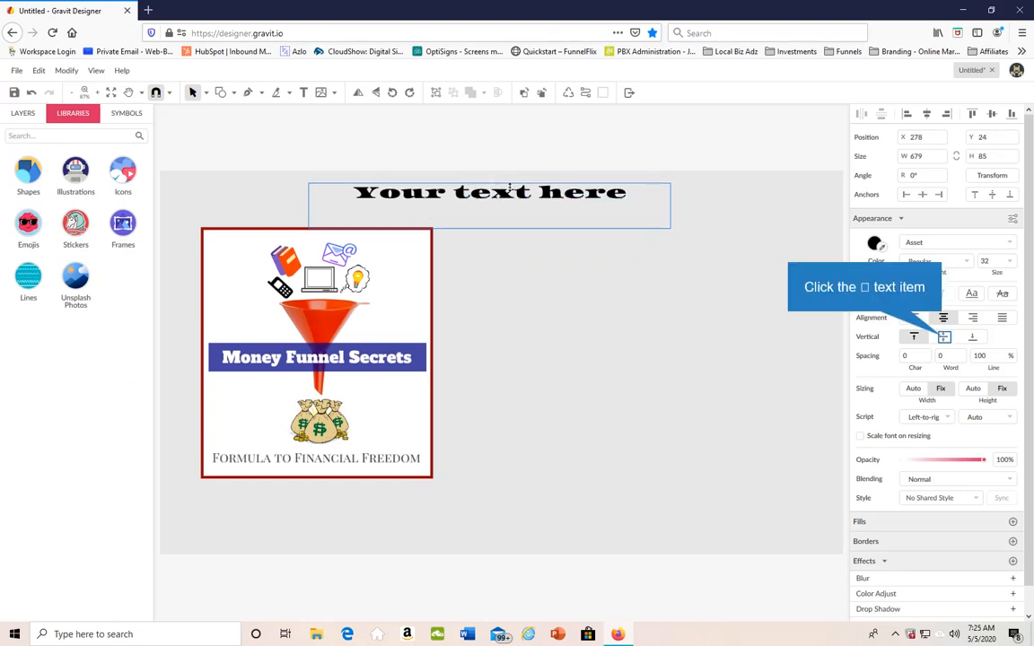
pyautogui.click(943, 337)
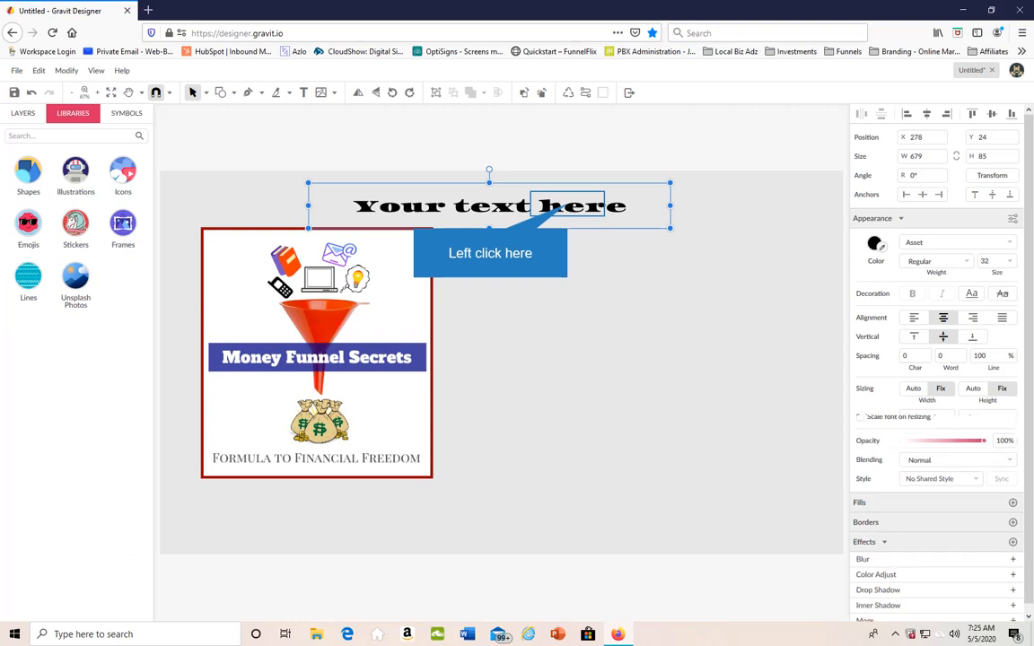
# Step: Try dark red #7D1616 as the colour of the placeholder text, then recolour it blue
pyautogui.click(552, 205)
pyautogui.click(876, 244)
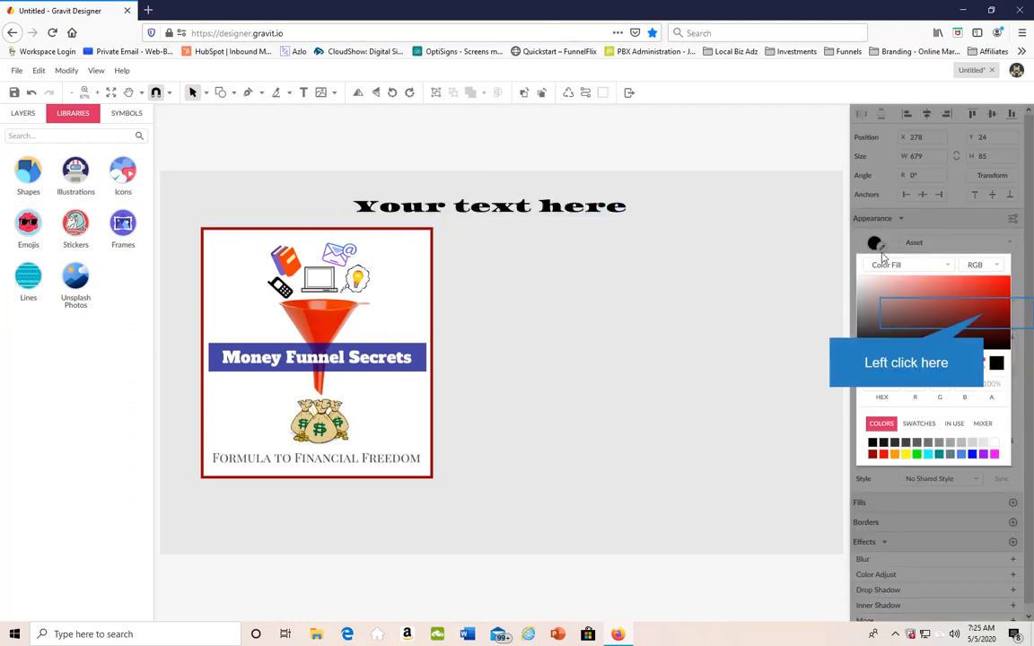
pyautogui.click(983, 314)
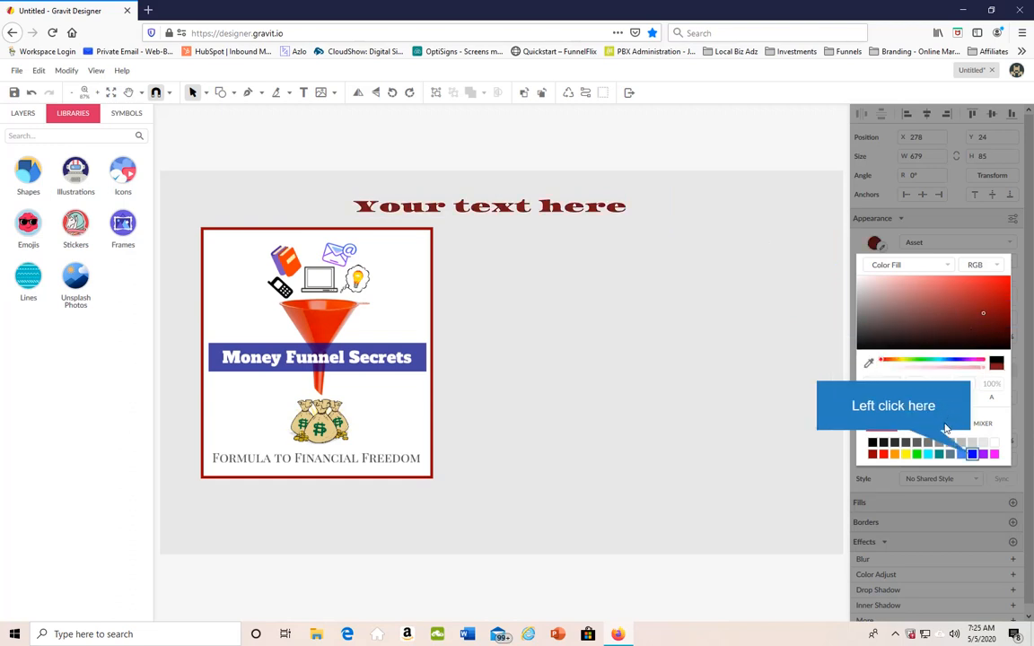
pyautogui.click(970, 455)
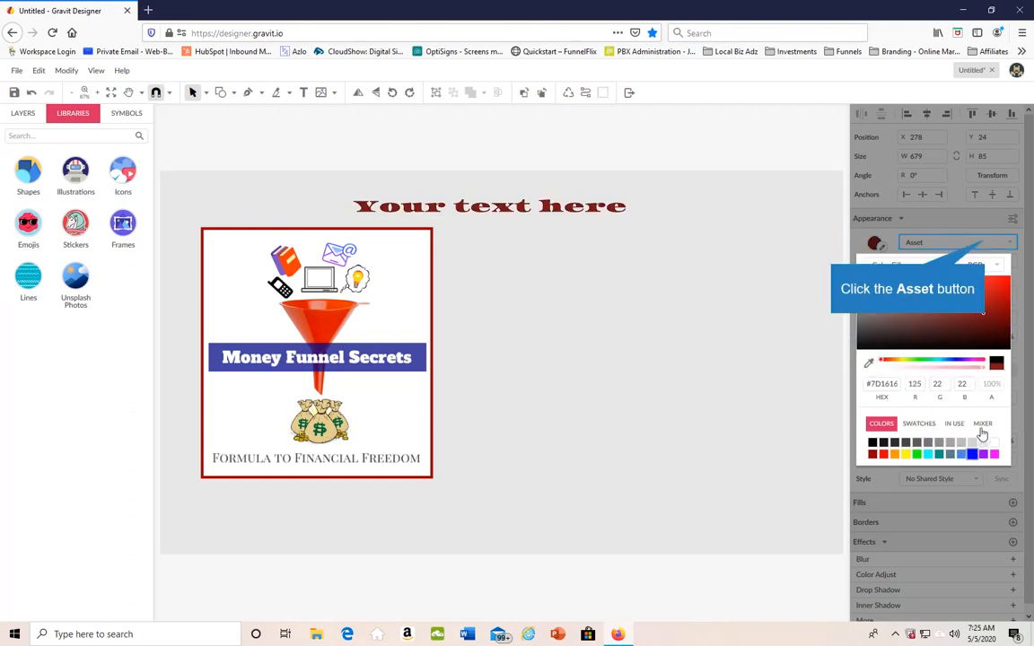
pyautogui.click(985, 242)
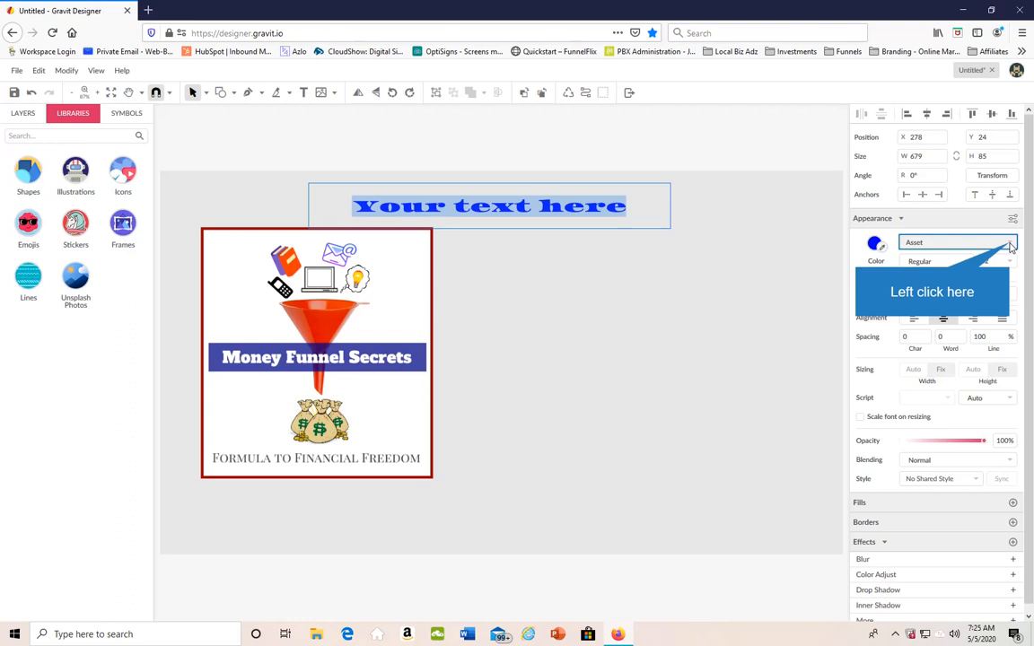
# Step: Change the font of the blue placeholder text to Archivo Black
pyautogui.click(1011, 245)
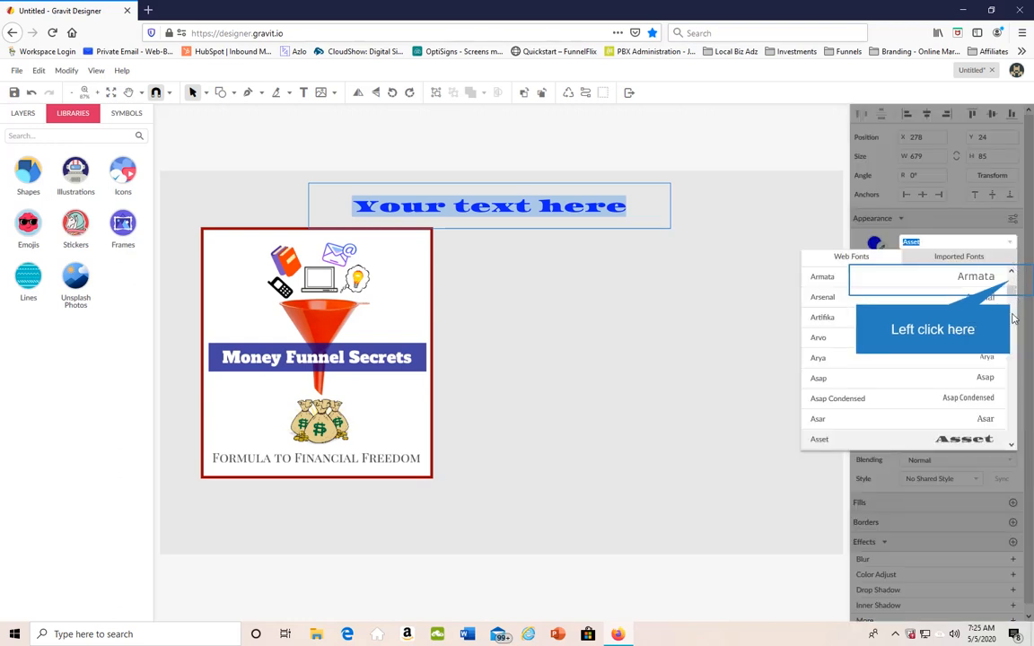
pyautogui.click(1011, 285)
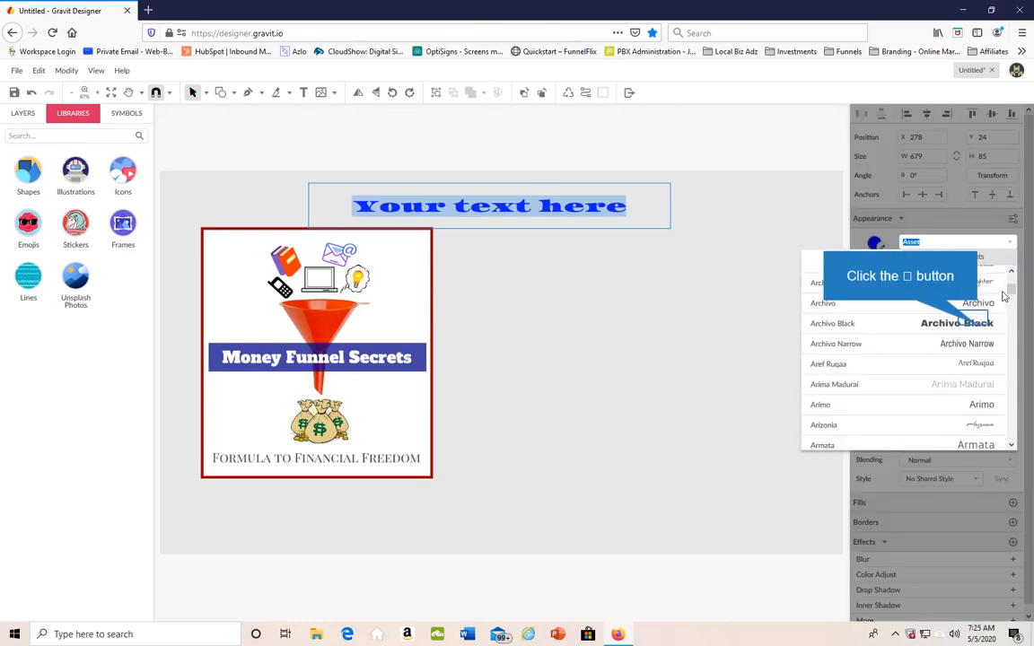
pyautogui.click(977, 323)
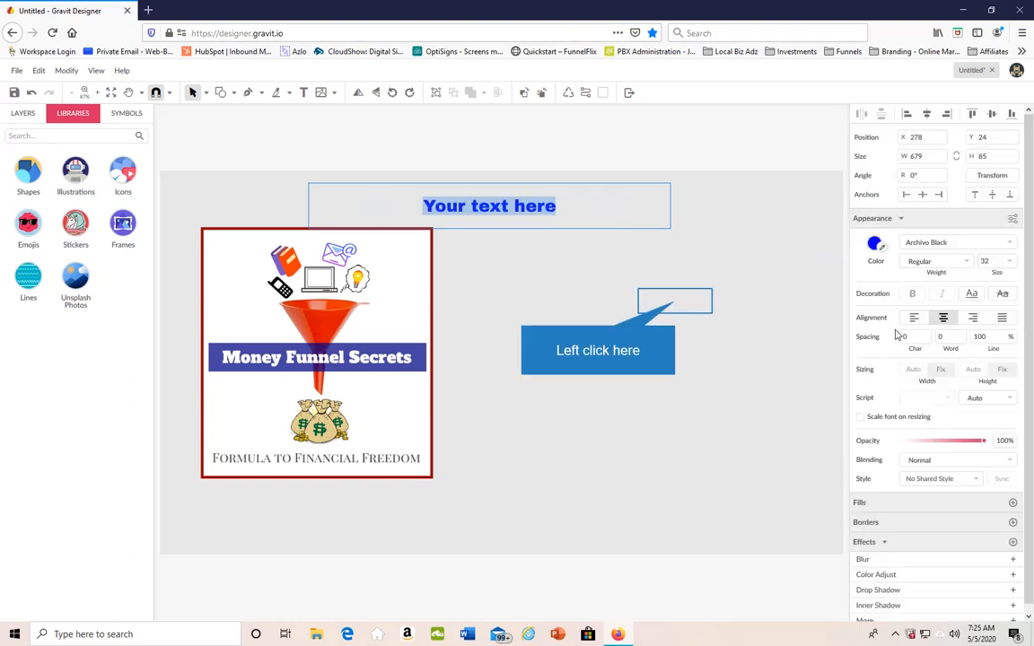
pyautogui.click(675, 302)
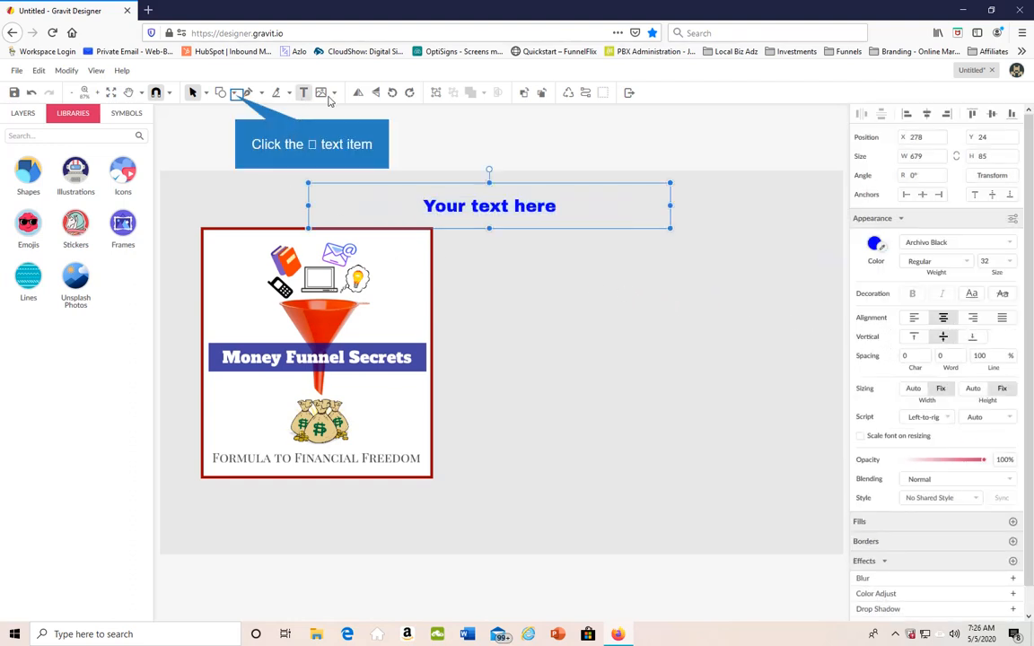
# Step: Draw a rectangle about 685 by 94 px beside the image, at about X 550, Y 190, and fill it with yellow #FFFF00
pyautogui.click(236, 93)
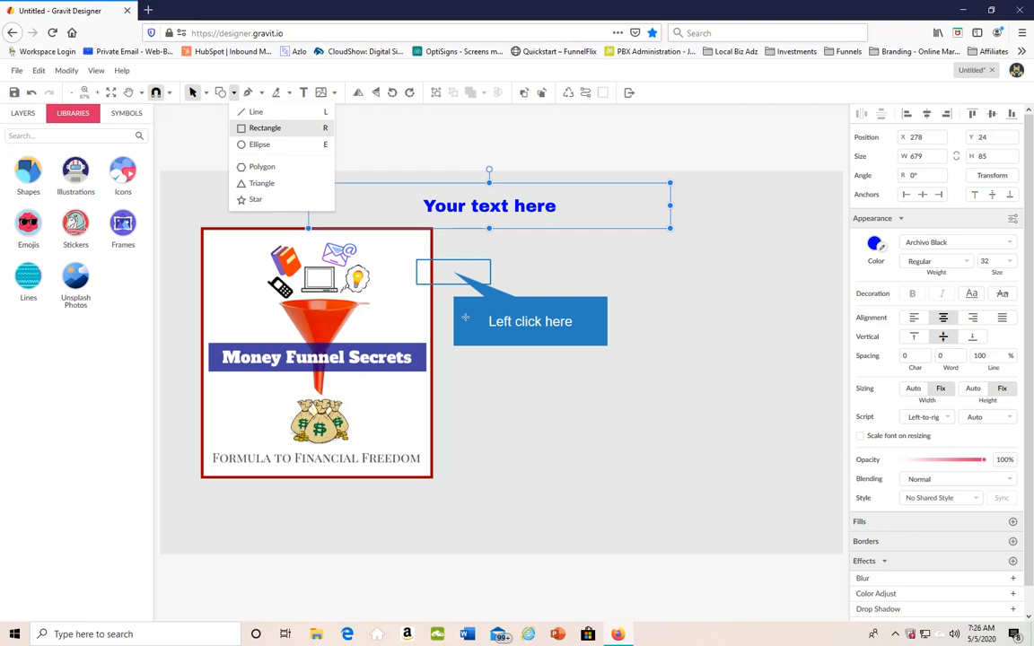
pyautogui.moveTo(453, 271); pyautogui.dragTo(818, 321)
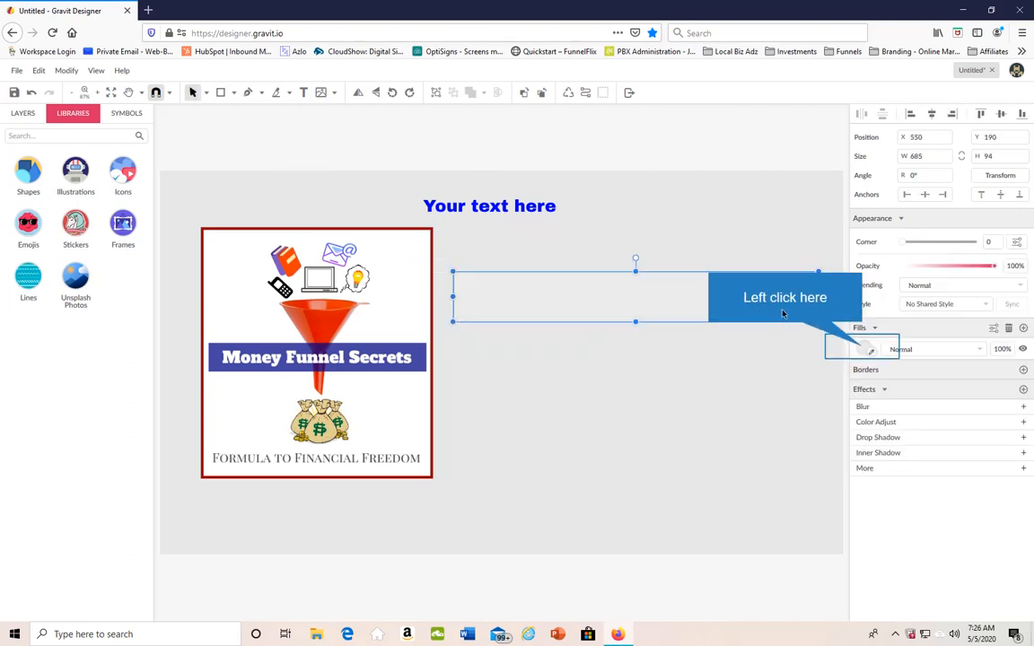
pyautogui.click(865, 349)
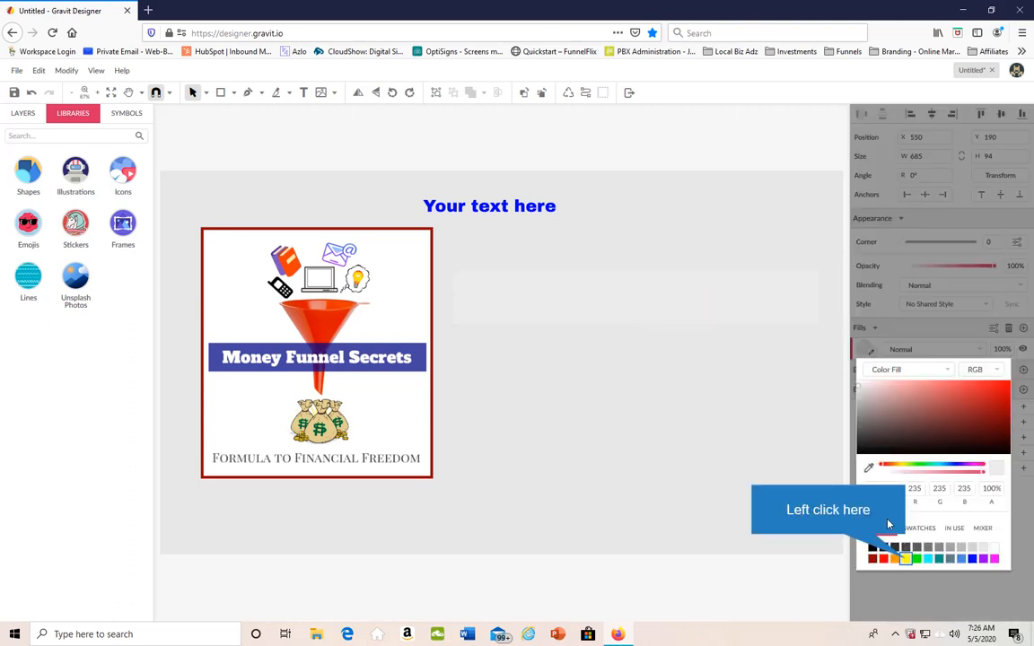
pyautogui.click(905, 558)
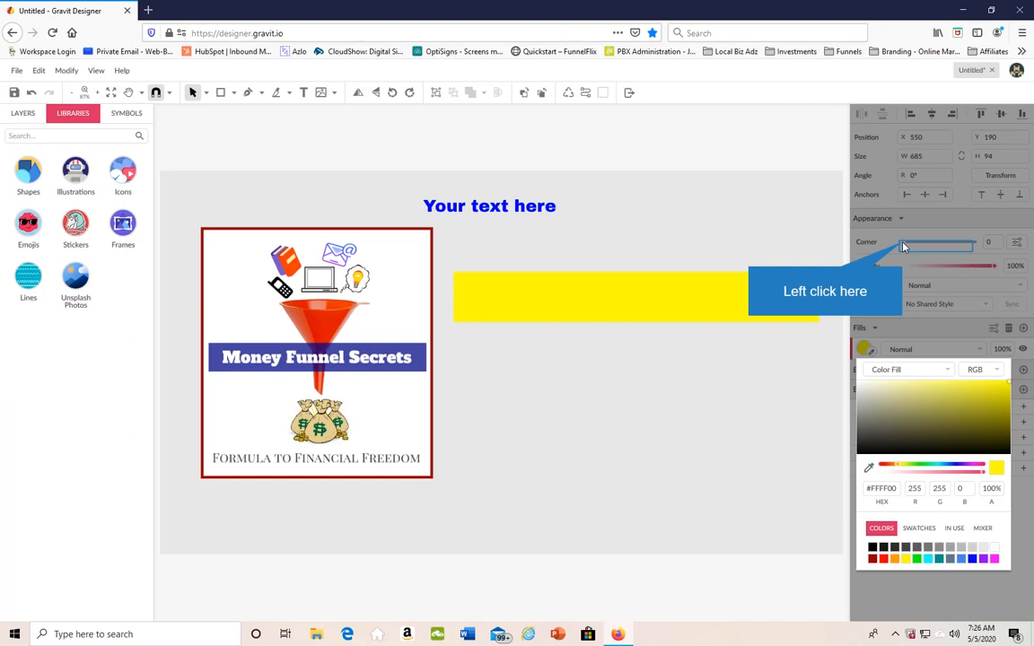
# Step: Round the yellow rectangle's corners to about 29, try 53% opacity and return it to 100%
pyautogui.moveTo(904, 245); pyautogui.dragTo(944, 242)
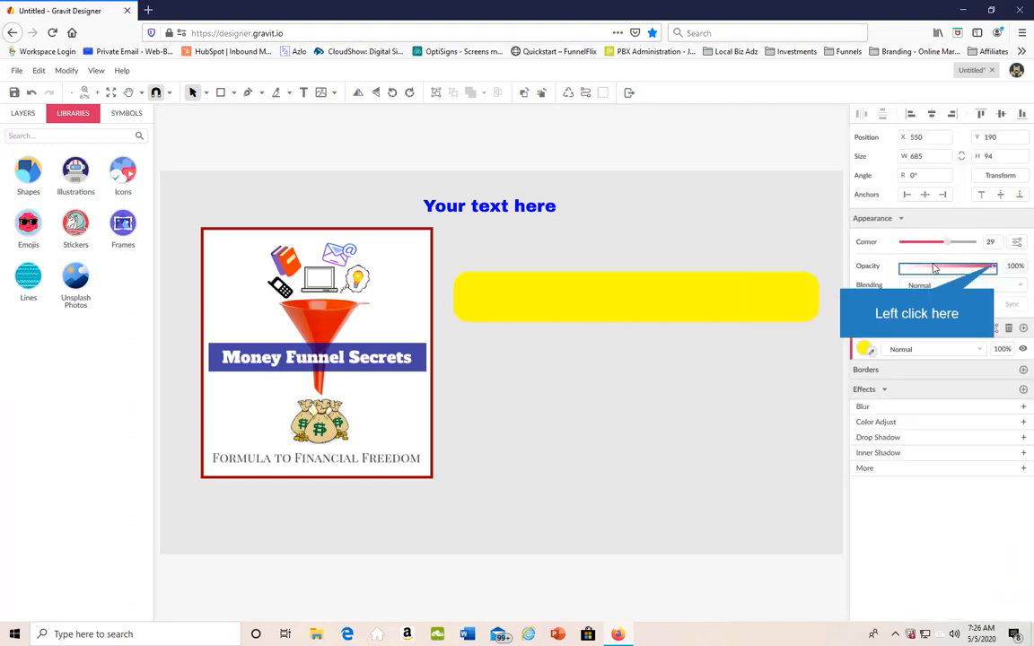
pyautogui.click(933, 268)
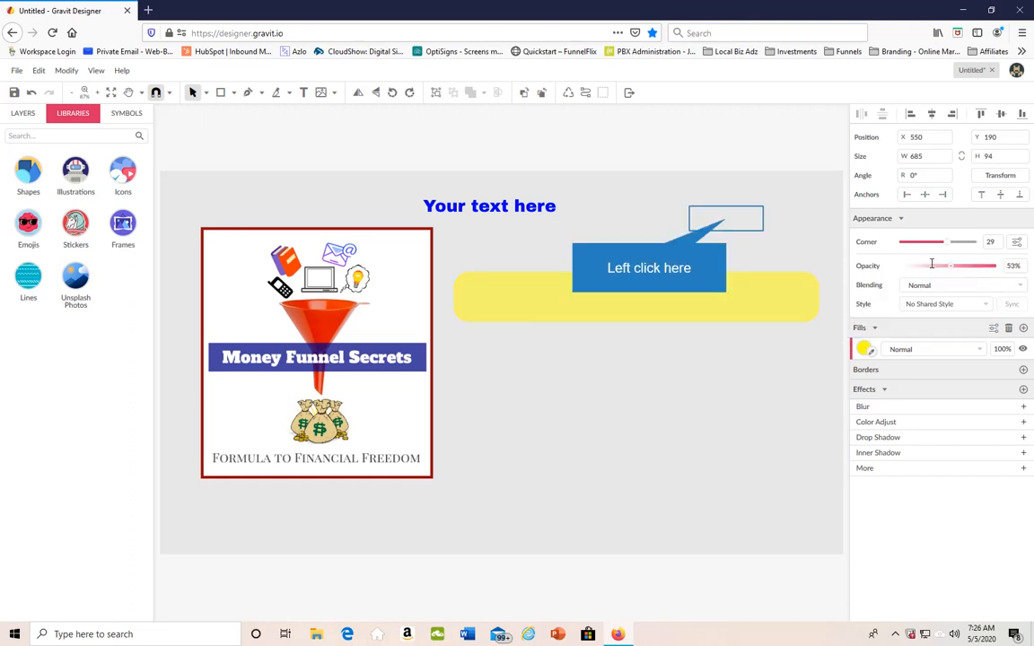
pyautogui.click(728, 222)
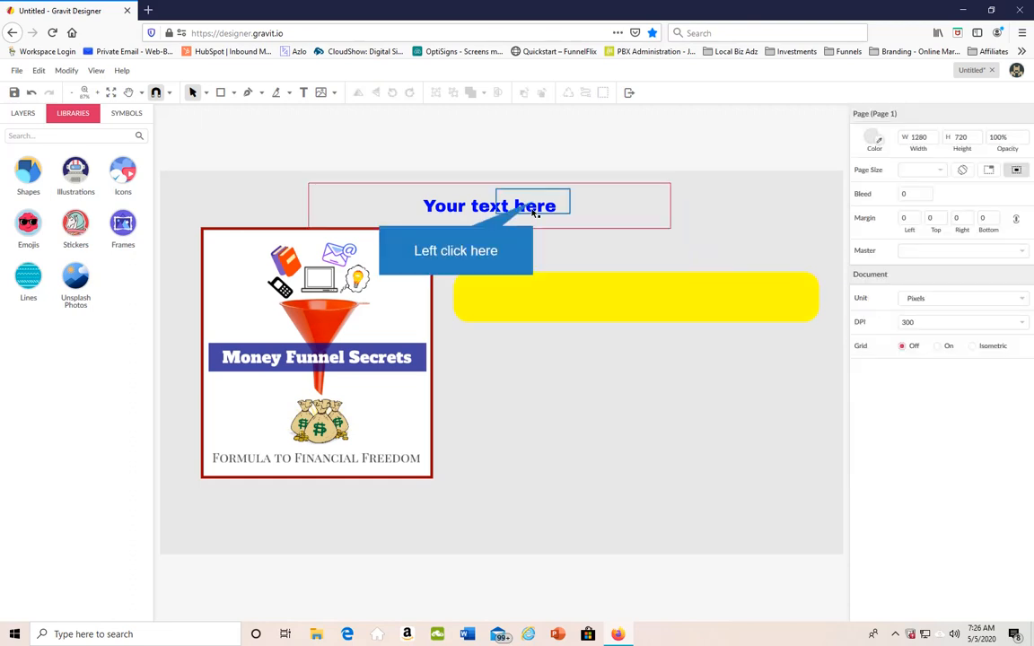
# Step: Move the text box over the yellow rectangle, to about X 553, Y 183, and bring it in front of the rectangle
pyautogui.click(676, 279)
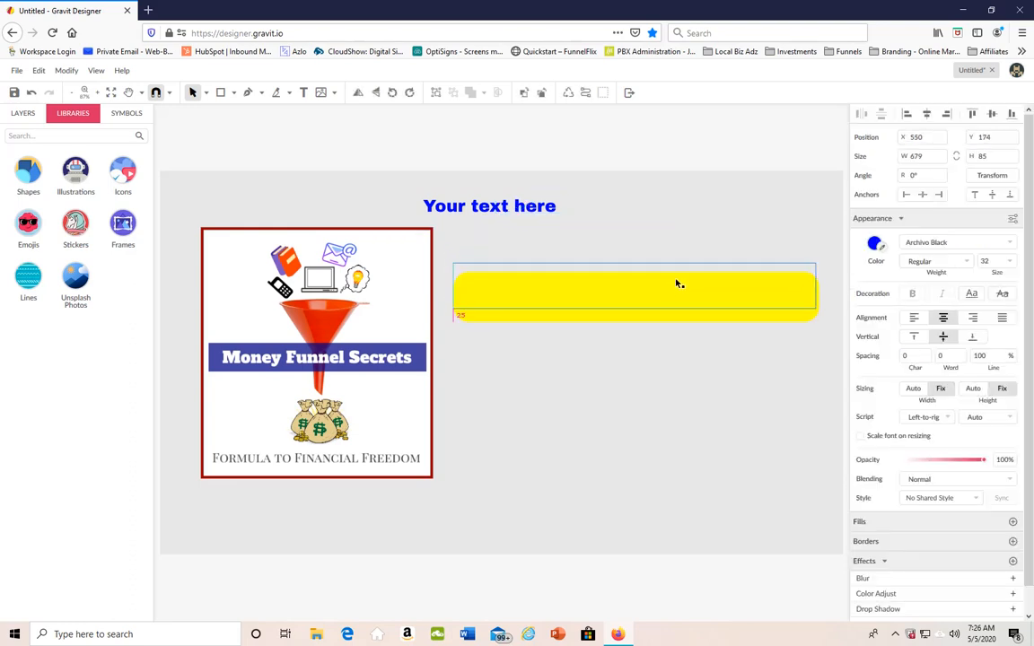
pyautogui.moveTo(675, 284); pyautogui.dragTo(680, 290)
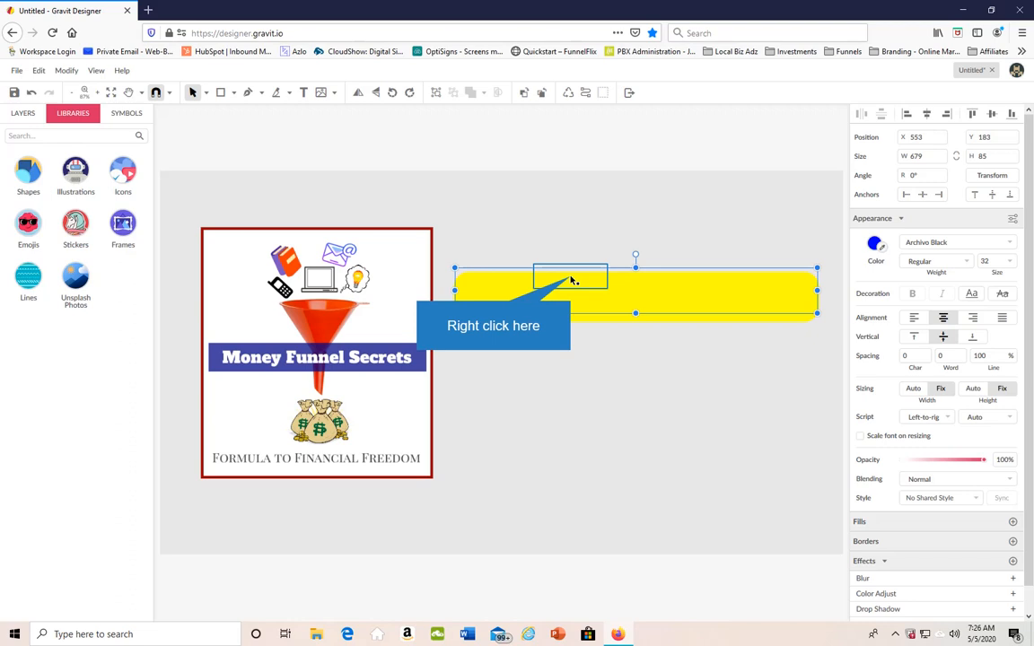
pyautogui.rightClick(570, 281)
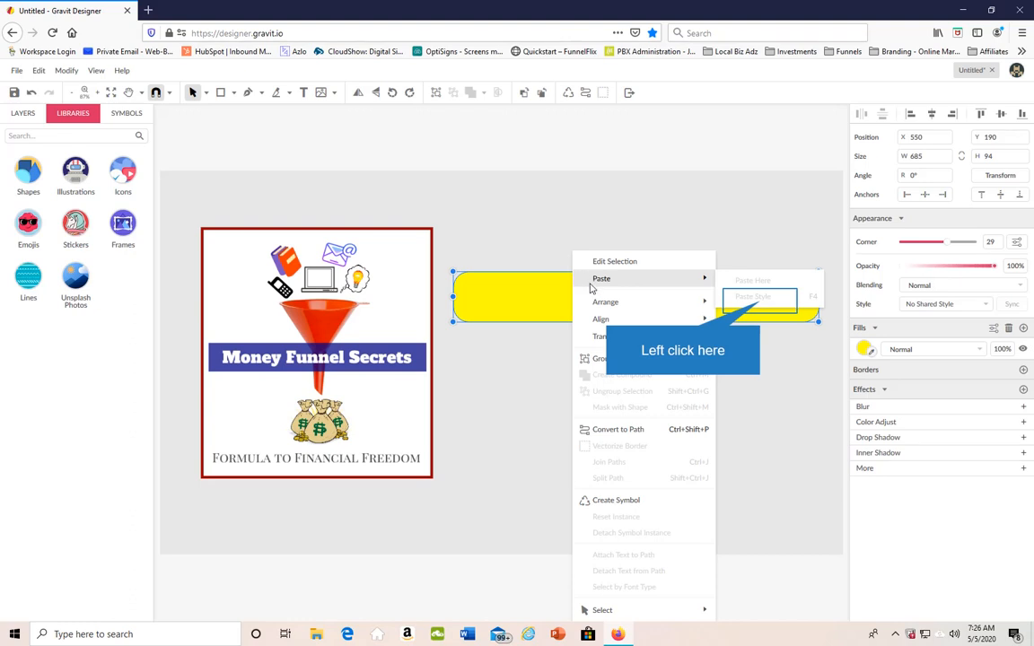
pyautogui.click(760, 306)
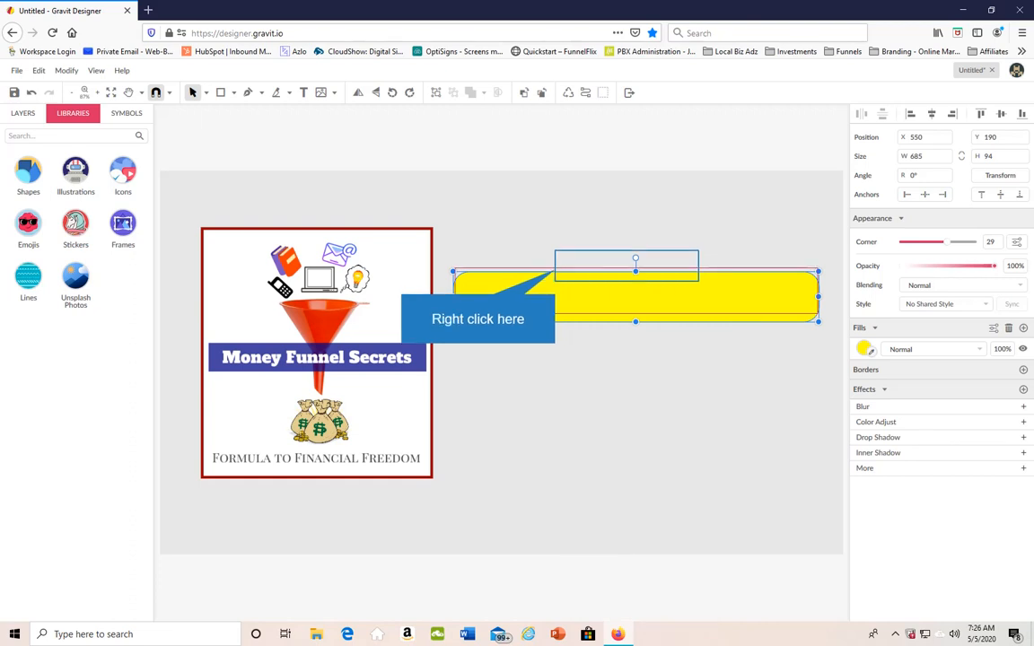
pyautogui.rightClick(557, 254)
pyautogui.moveTo(619, 279)
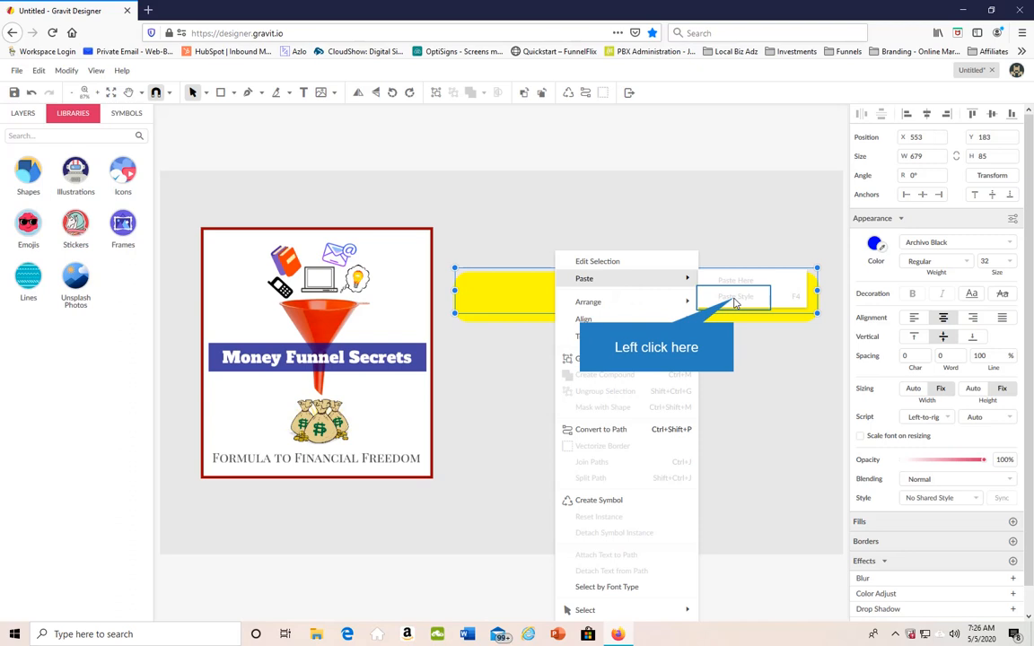
pyautogui.moveTo(628, 302)
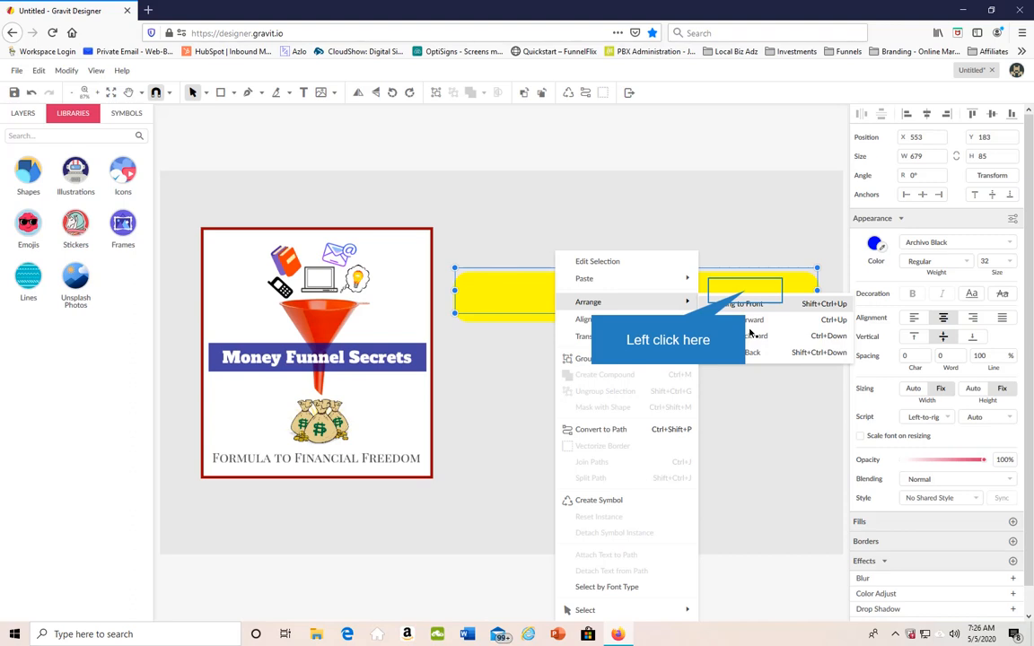
pyautogui.click(749, 331)
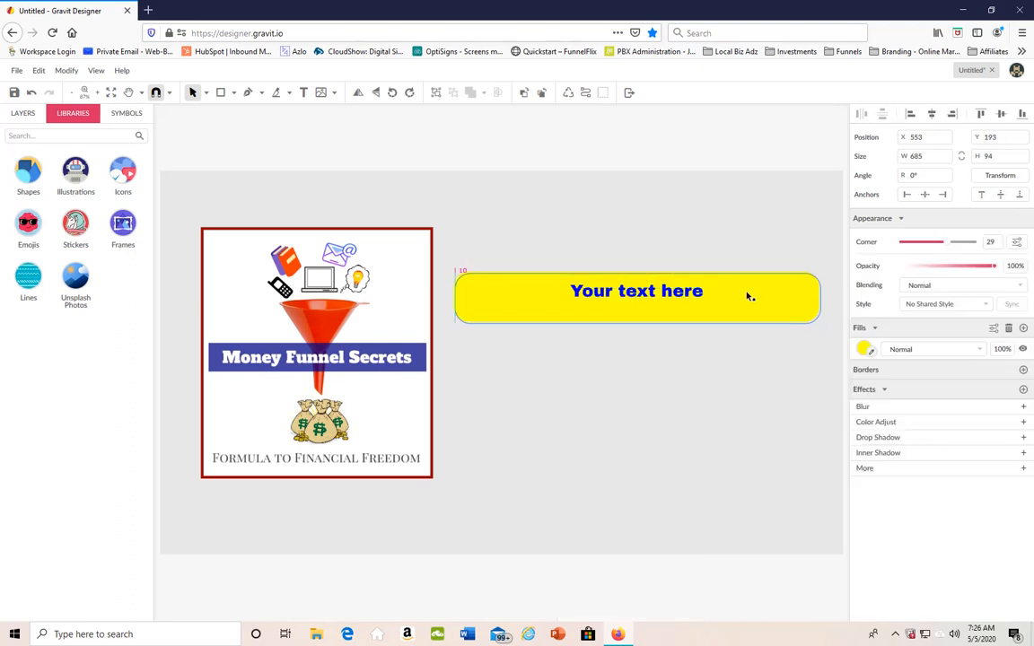
# Step: Shift the yellow rectangle to about X 553, Y 193 and reduce its height from its upper edge
pyautogui.click(749, 296)
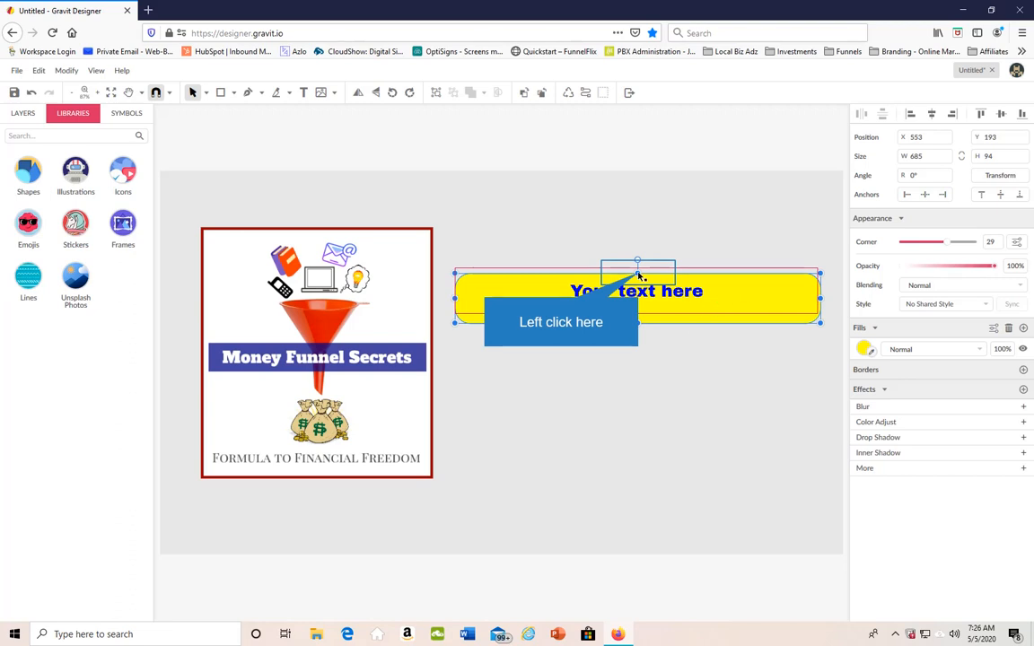
pyautogui.click(611, 353)
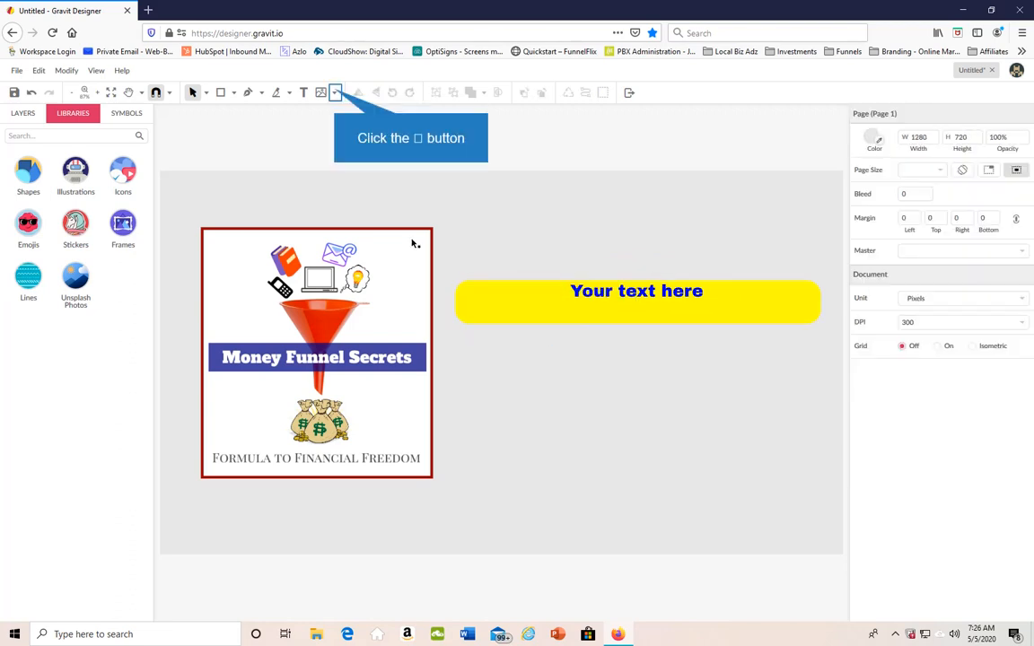
# Step: Import the phone-email support image and place it below the yellow rectangle, at about X 544, Y 444.5
pyautogui.click(335, 92)
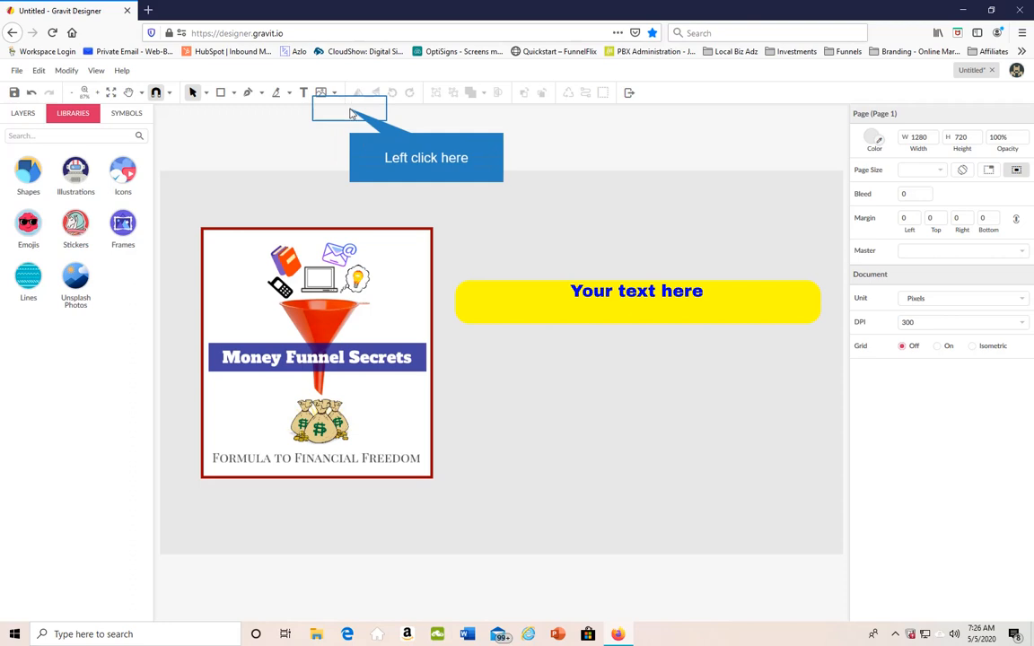
pyautogui.click(350, 113)
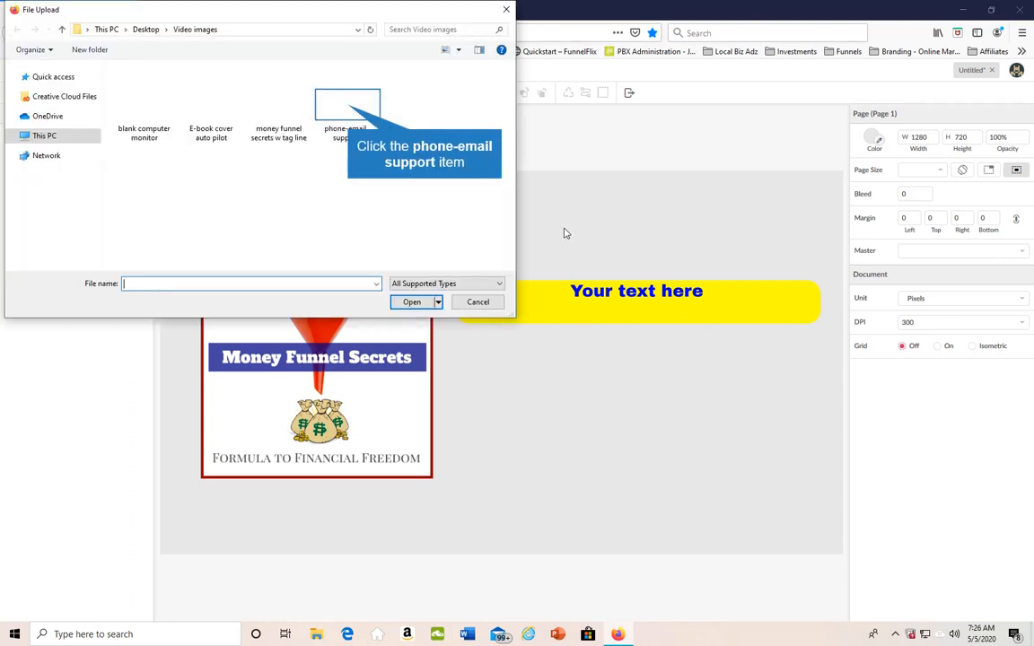
pyautogui.click(349, 116)
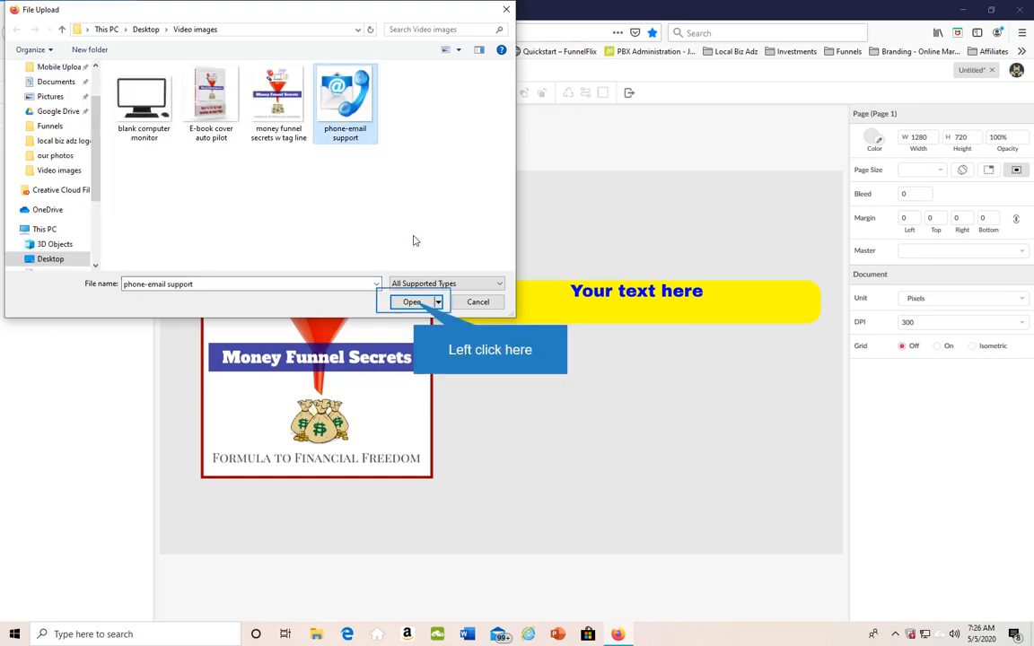
pyautogui.click(412, 303)
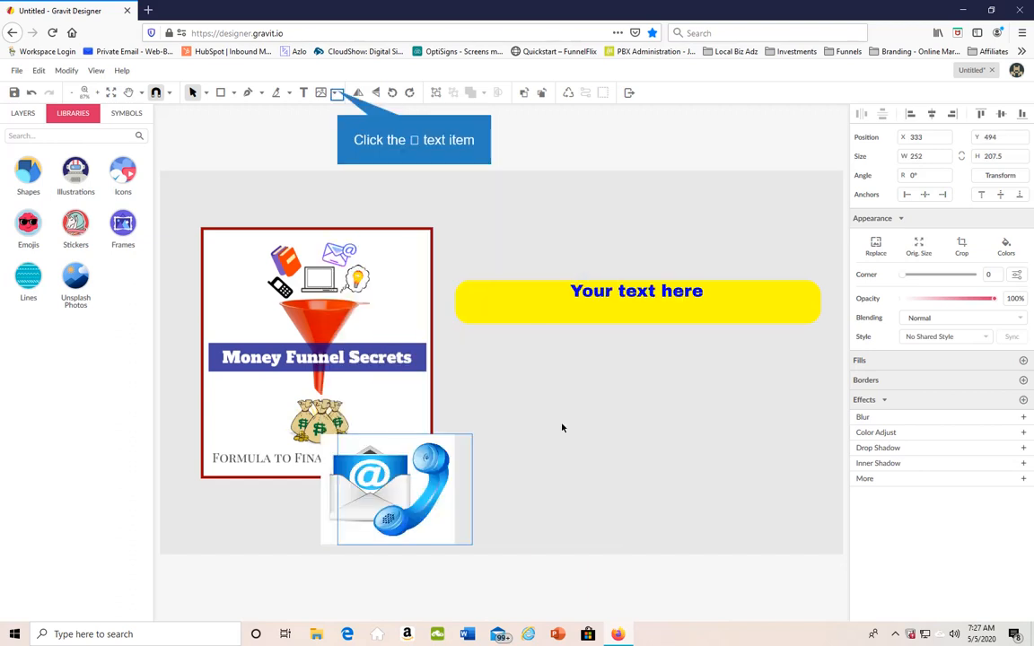
# Step: Import the blank computer monitor image and place it below the yellow rectangle, at about X 759, Y 287
pyautogui.click(333, 92)
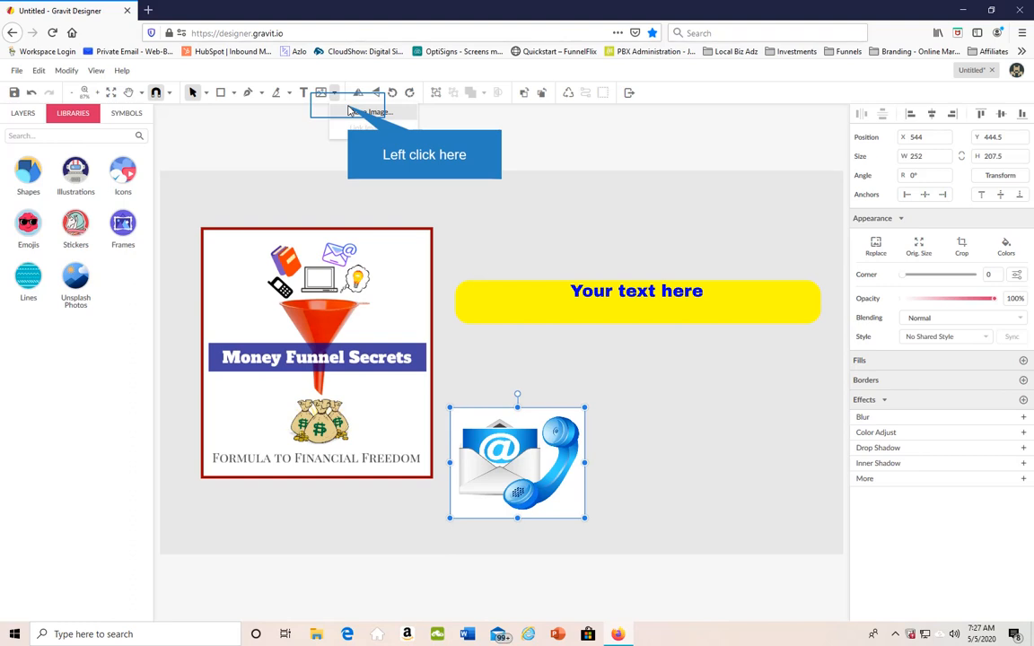
pyautogui.click(139, 106)
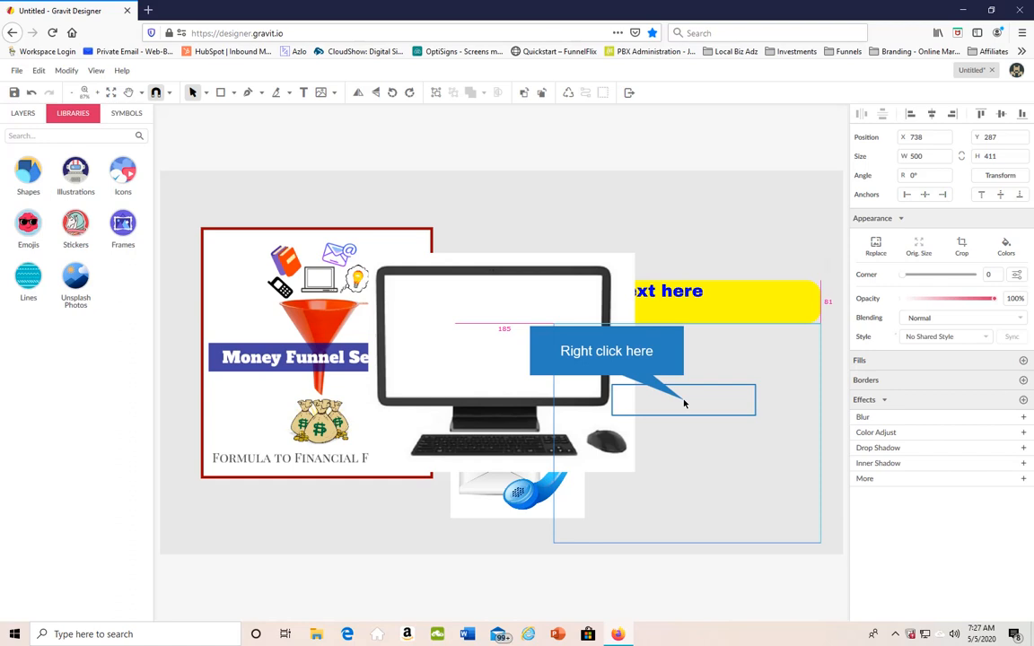
pyautogui.moveTo(684, 403); pyautogui.dragTo(685, 404)
# Step: Send the blank computer monitor image to the back of the stacking order
pyautogui.rightClick(685, 403)
pyautogui.moveTo(716, 301)
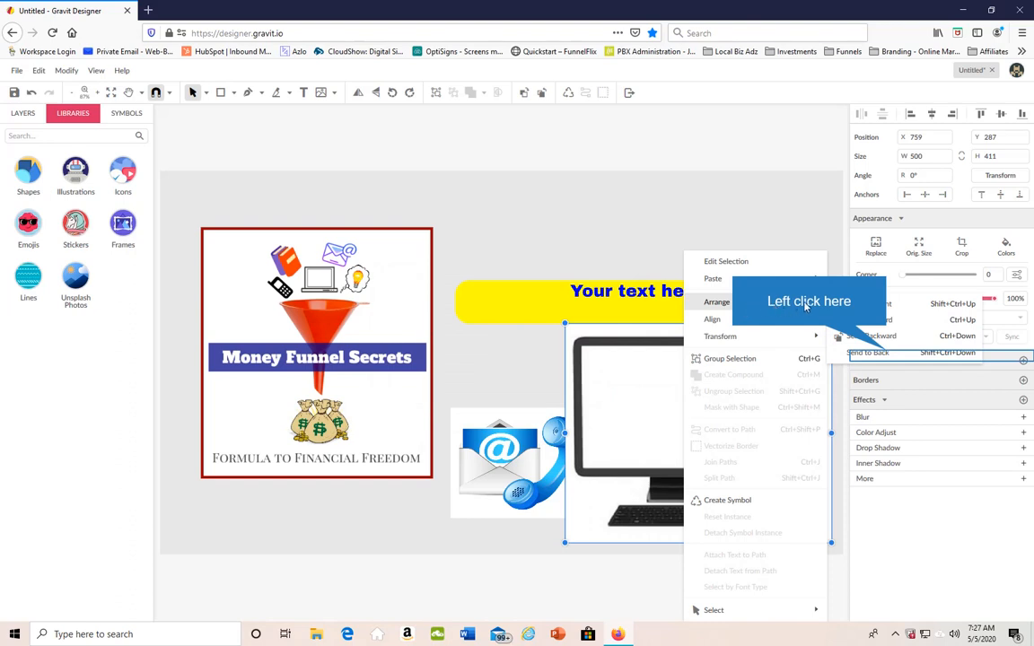